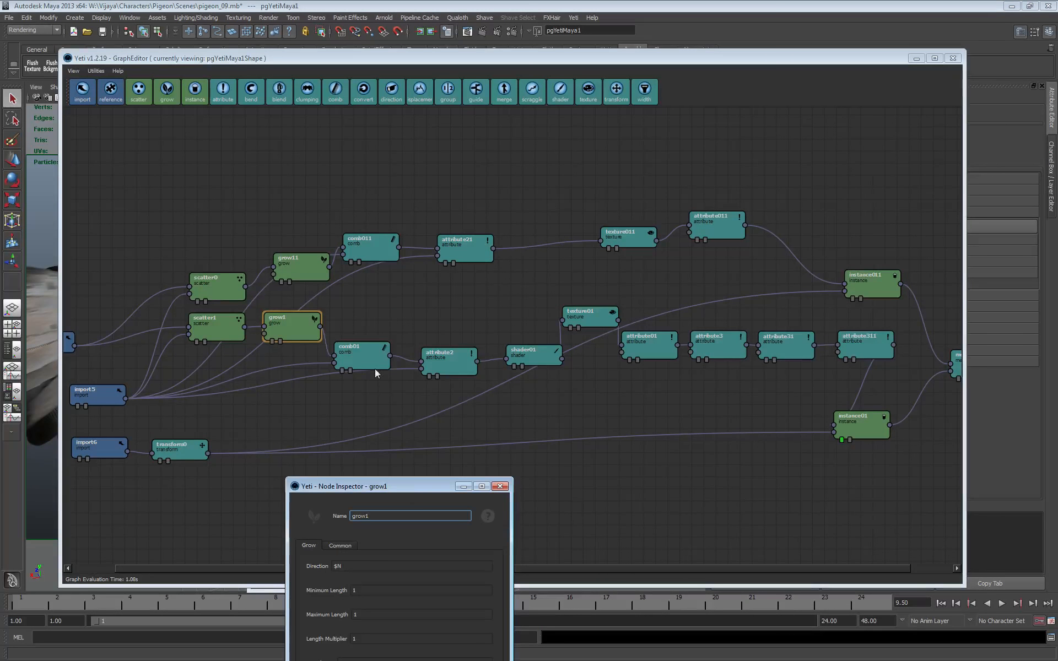
# - Inspect the comb01 node's settings, focusing on the feather_dir comb attribute
pyautogui.click(366, 350)
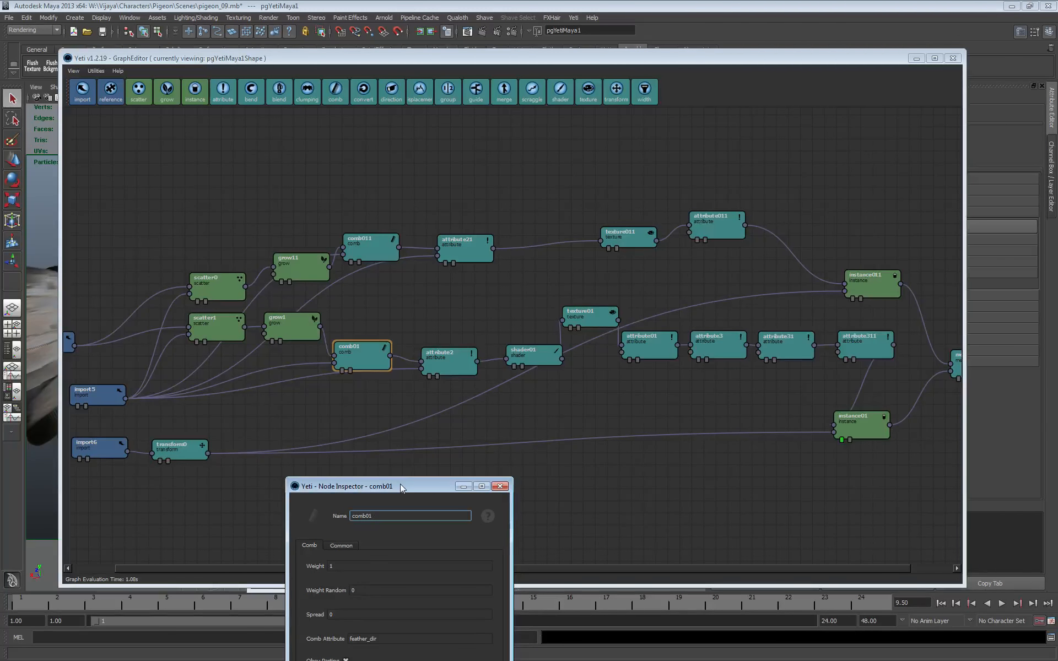
pyautogui.moveTo(401, 485); pyautogui.dragTo(591, 281)
pyautogui.doubleClick(551, 437)
pyautogui.moveTo(370, 353); pyautogui.dragTo(377, 341)
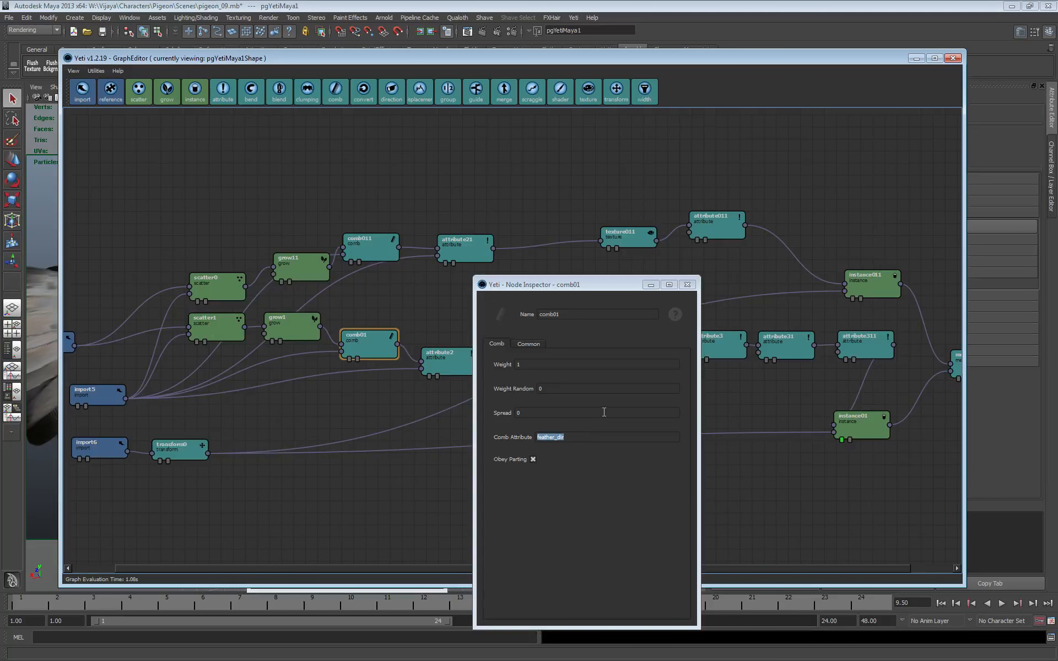
pyautogui.doubleClick(567, 439)
pyautogui.click(687, 285)
# - Inspect the instance01 node's settings, focusing on the $feather_dir alignment expression
pyautogui.doubleClick(860, 426)
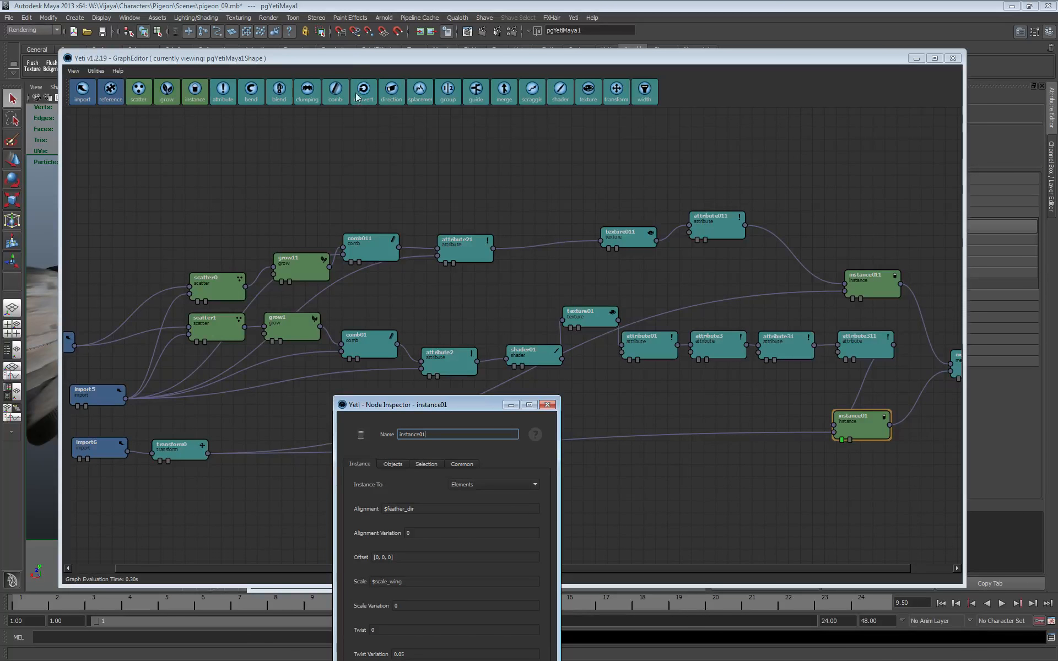
pyautogui.click(350, 60)
pyautogui.moveTo(427, 509); pyautogui.dragTo(391, 512)
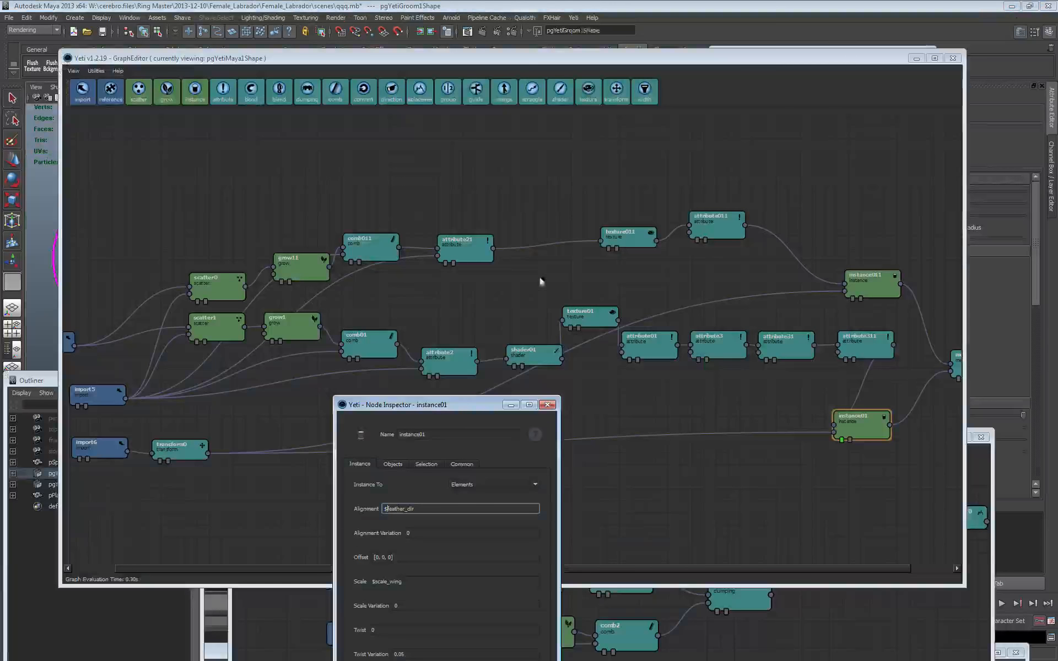
# - Switch to the sphere scene qqq.mb and examine its groomed strands and the comb3 and instance0 node settings
pyautogui.click(915, 61)
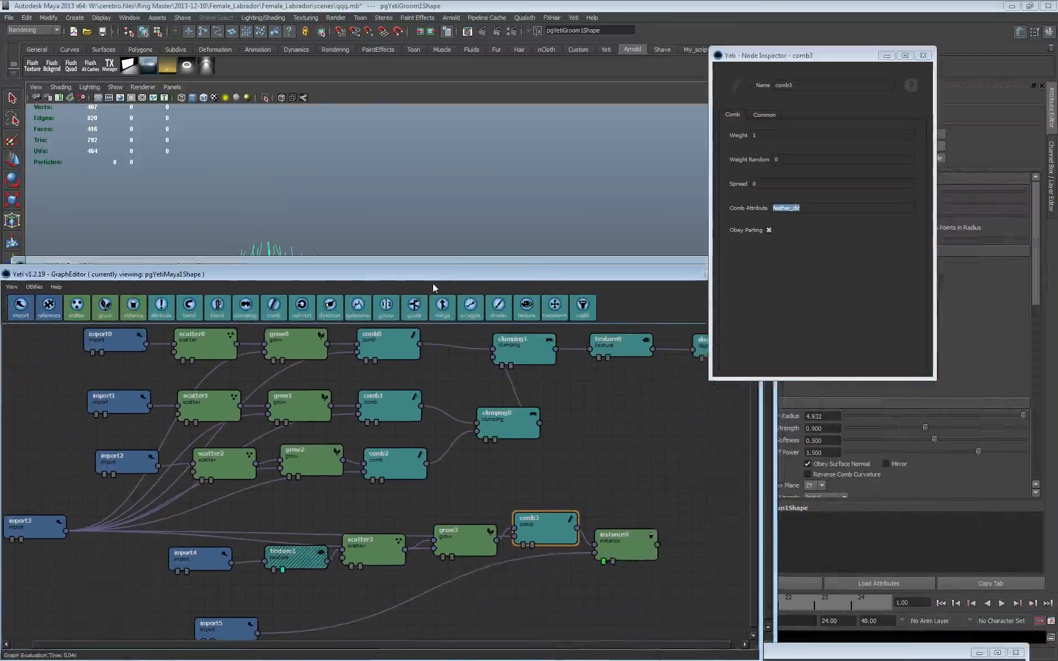
pyautogui.moveTo(708, 272)
pyautogui.mouseDown()
pyautogui.moveTo(714, 289)
pyautogui.moveTo(688, 280)
pyautogui.mouseUp()
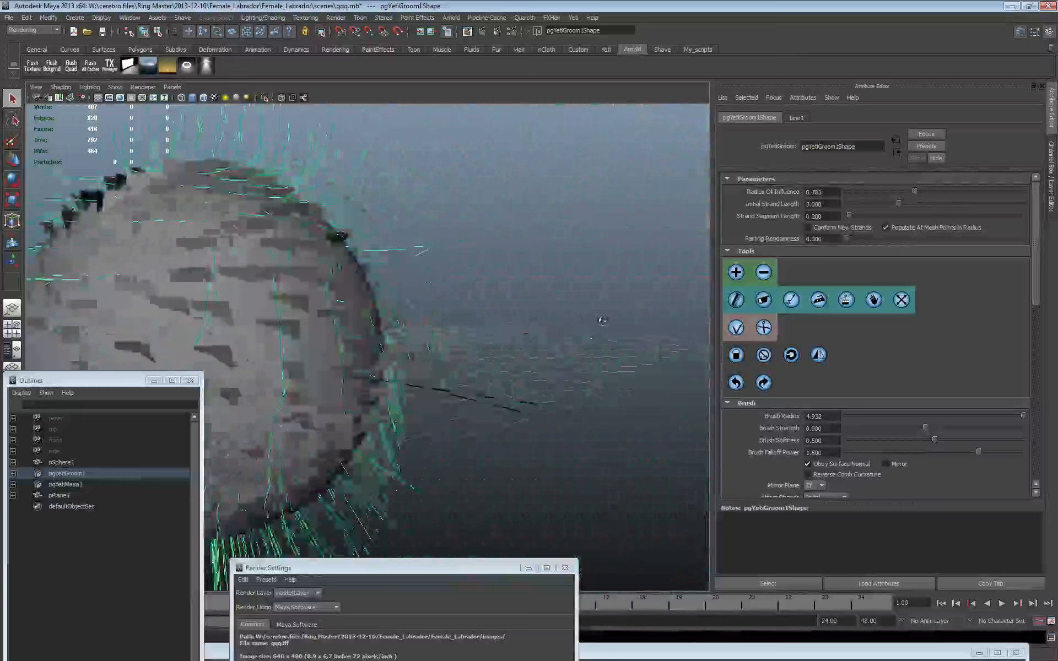
pyautogui.keyDown('alt'); pyautogui.moveTo(600, 319); pyautogui.dragTo(523, 324); pyautogui.keyUp('alt')
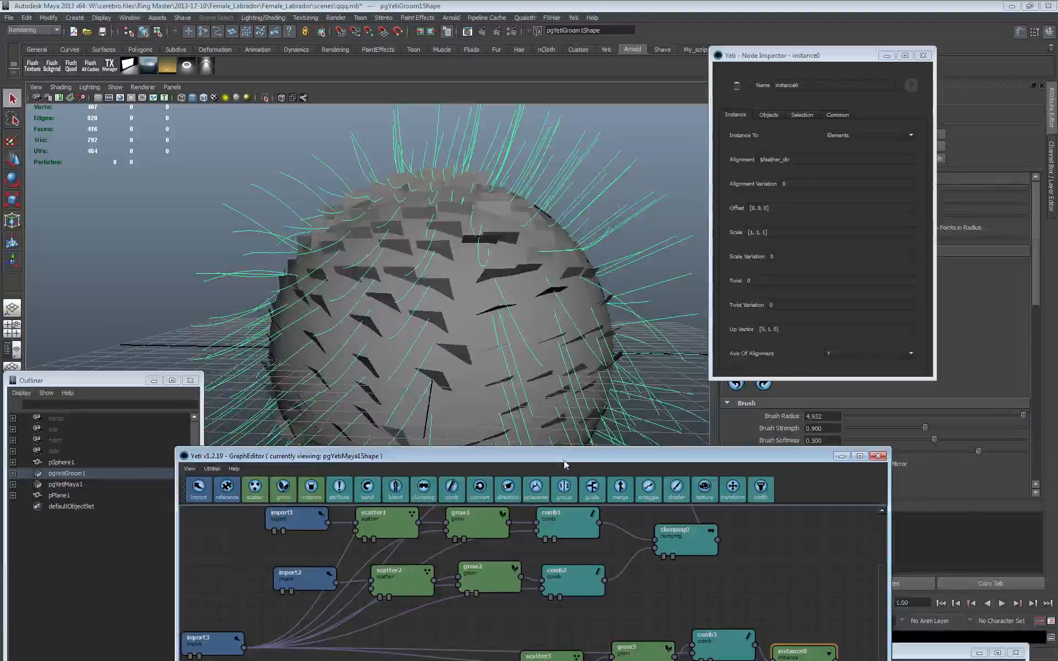
pyautogui.moveTo(563, 458); pyautogui.dragTo(768, 529)
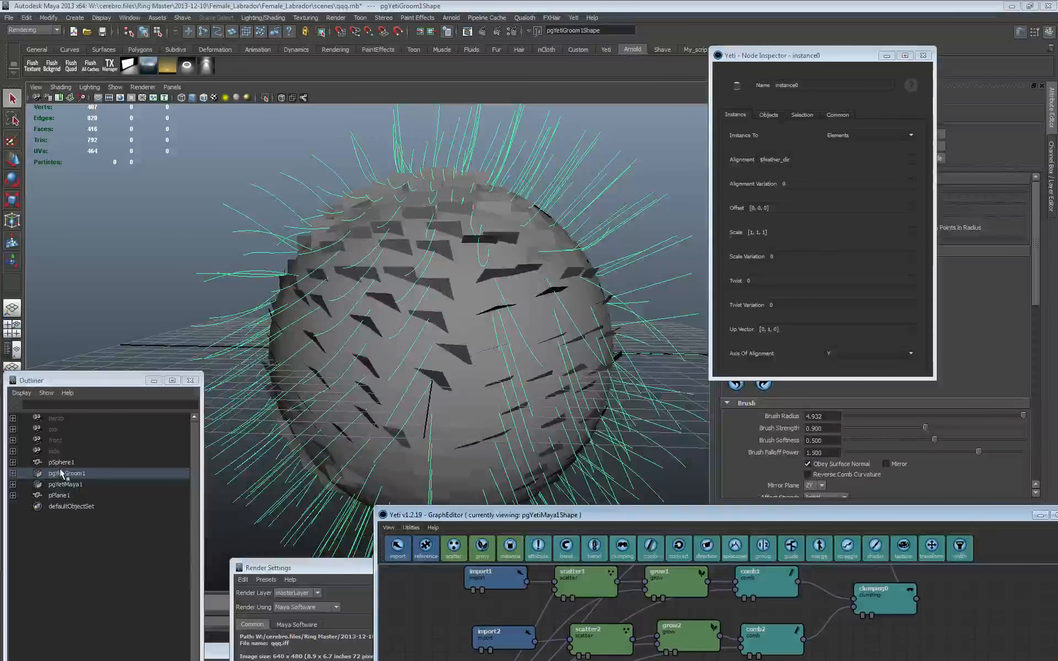
# - Select pPlane1 and examine the plane inside the sphere in wireframe and shaded display
pyautogui.click(58, 495)
pyautogui.click(12, 180)
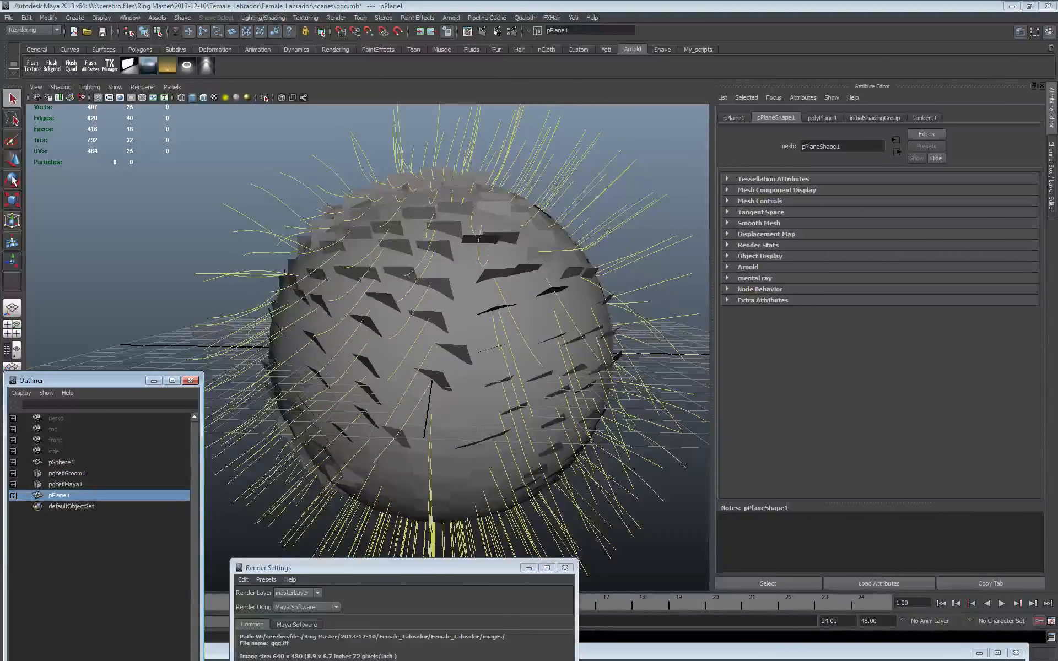
pyautogui.press('4')
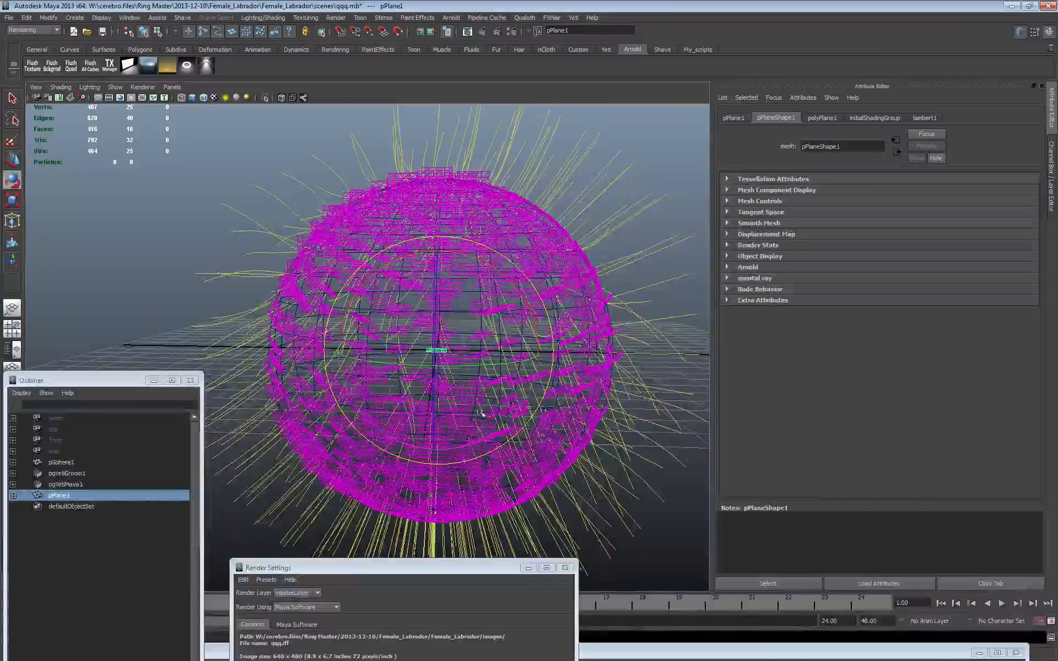
pyautogui.keyDown('alt'); pyautogui.moveTo(434, 433); pyautogui.dragTo(359, 462); pyautogui.keyUp('alt')
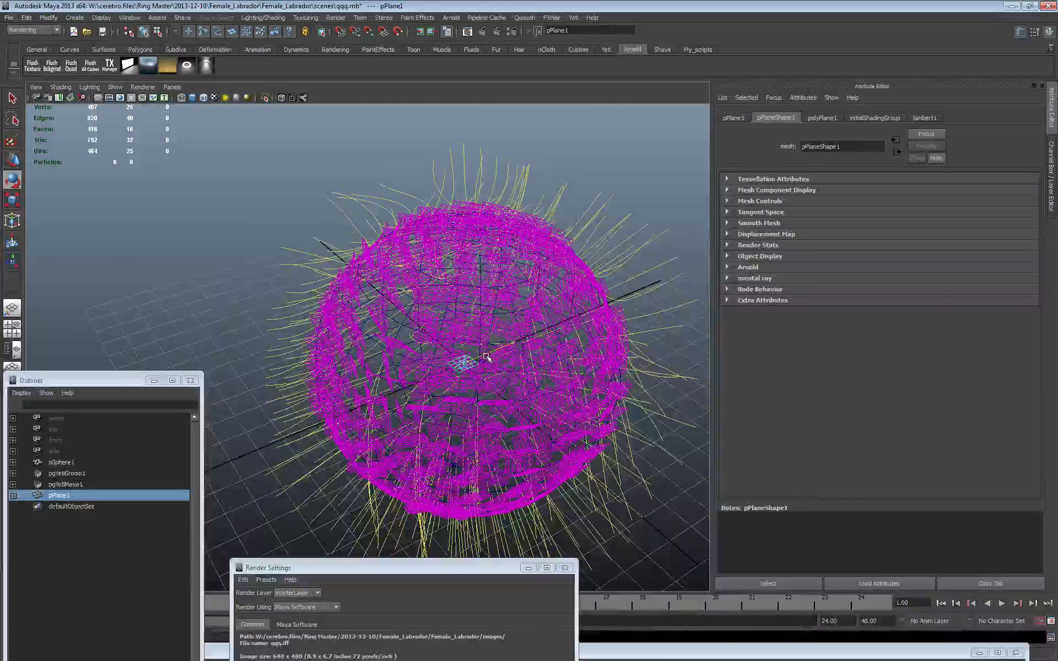
pyautogui.press('e')
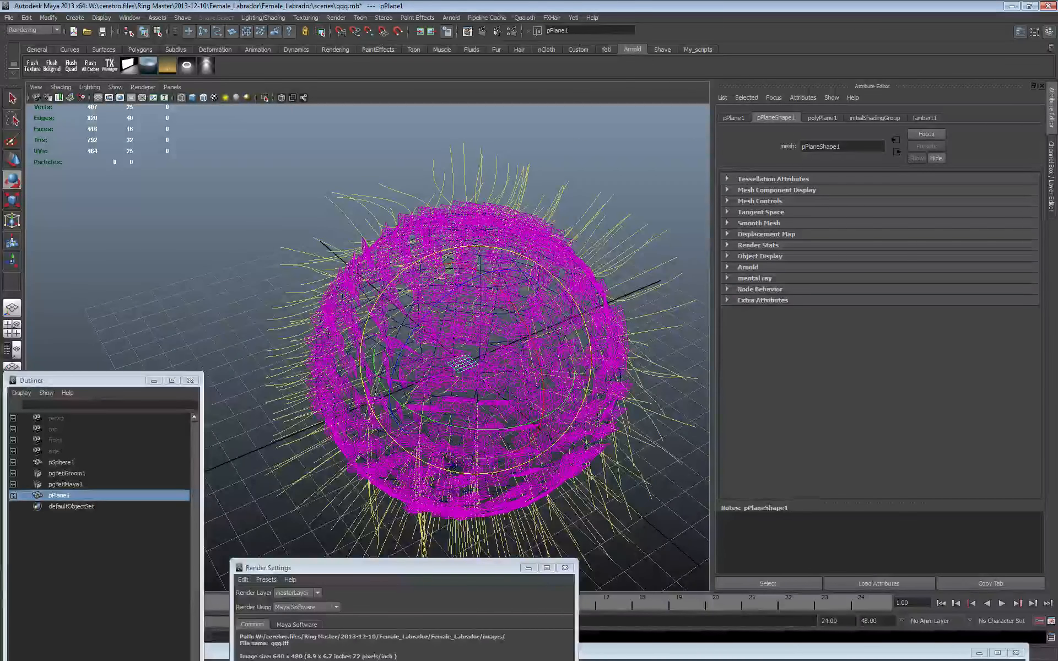
pyautogui.press('w')
pyautogui.moveTo(496, 342)
pyautogui.keyDown('alt'); pyautogui.mouseDown()
pyautogui.moveTo(457, 397)
pyautogui.moveTo(511, 332)
pyautogui.mouseUp(); pyautogui.keyUp('alt')
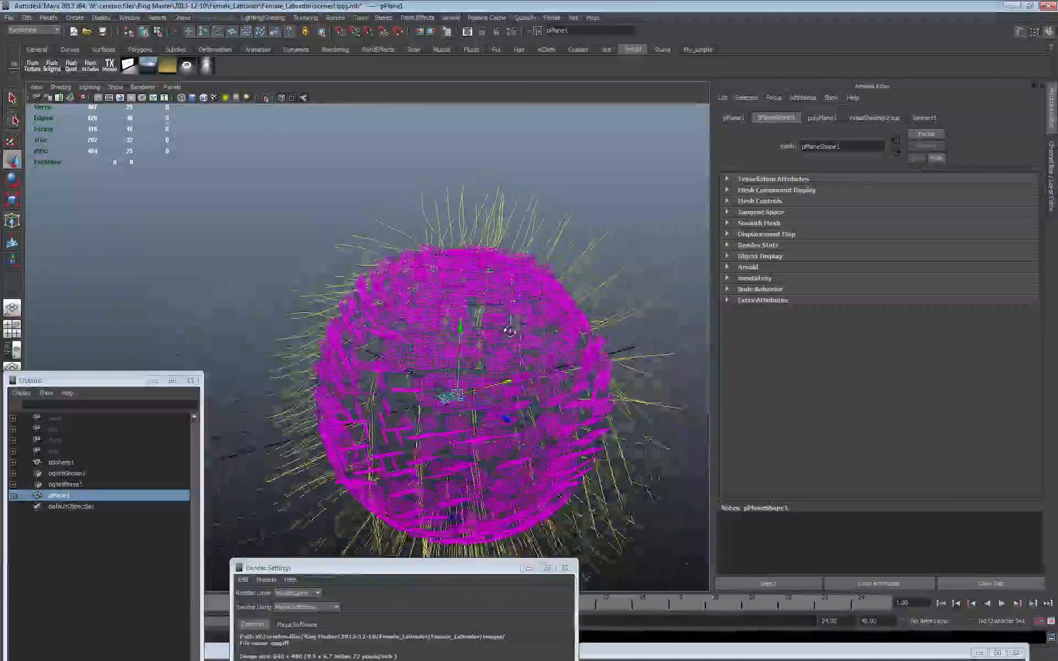
pyautogui.press('5')
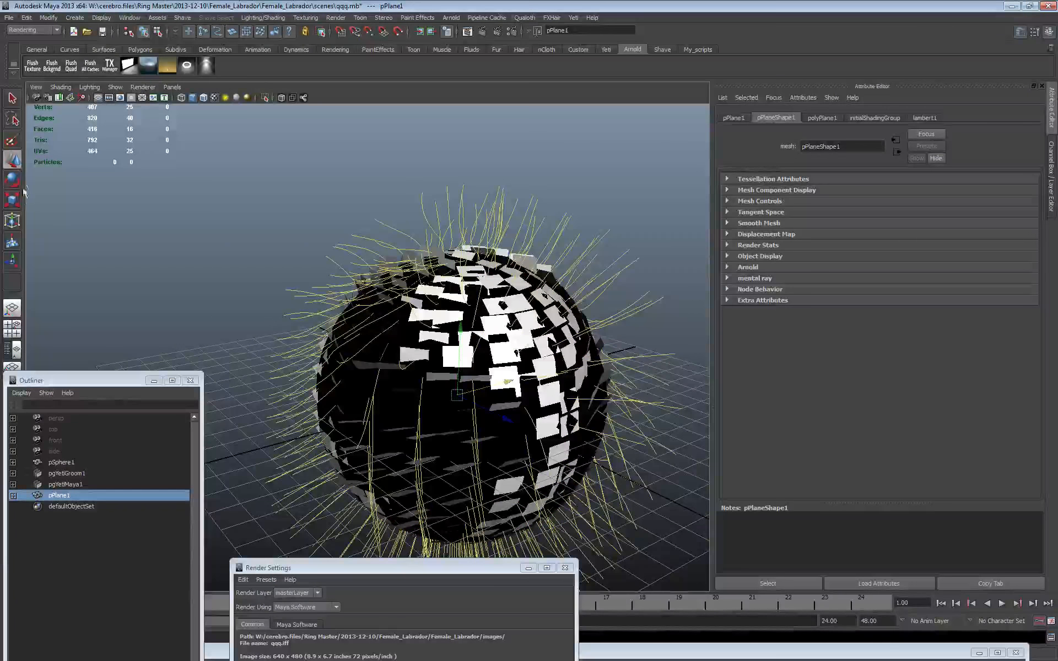
# - Rotate pPlane1 freehand to reorient the planes instanced over the sphere
pyautogui.press('e')
pyautogui.moveTo(389, 339); pyautogui.dragTo(557, 361)
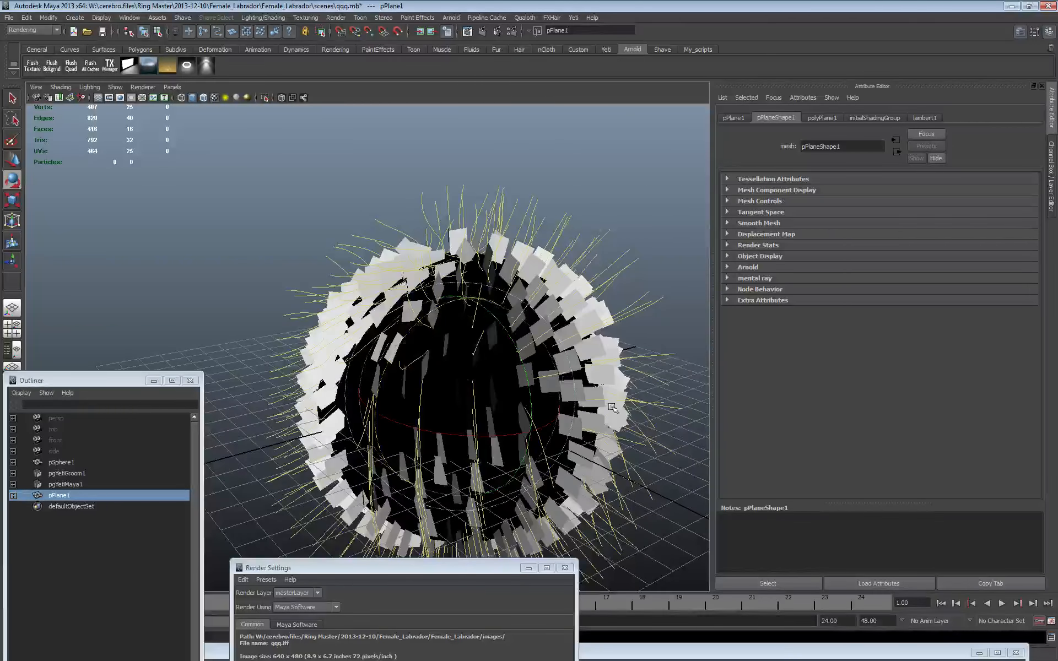
pyautogui.keyDown('alt'); pyautogui.moveTo(614, 407); pyautogui.dragTo(518, 427, button='right'); pyautogui.keyUp('alt')
pyautogui.keyDown('alt'); pyautogui.moveTo(518, 427); pyautogui.dragTo(606, 441); pyautogui.keyUp('alt')
pyautogui.moveTo(413, 338); pyautogui.dragTo(435, 360)
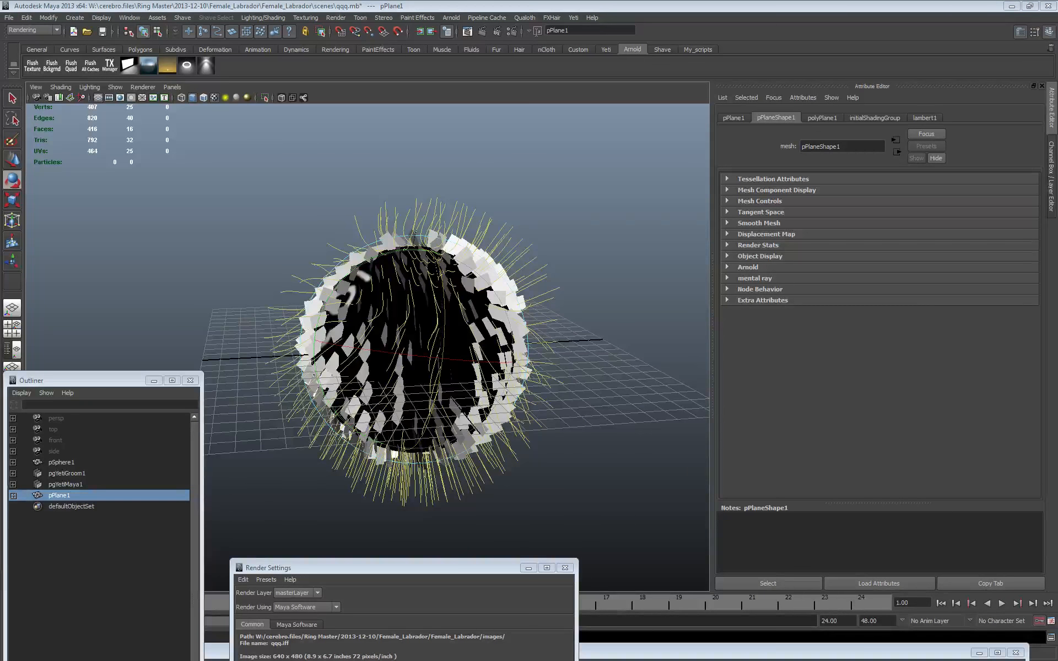
# - Try the instance0 node's axis of alignment on Z, and set it to X
pyautogui.hotkey('alt', 'Tab')
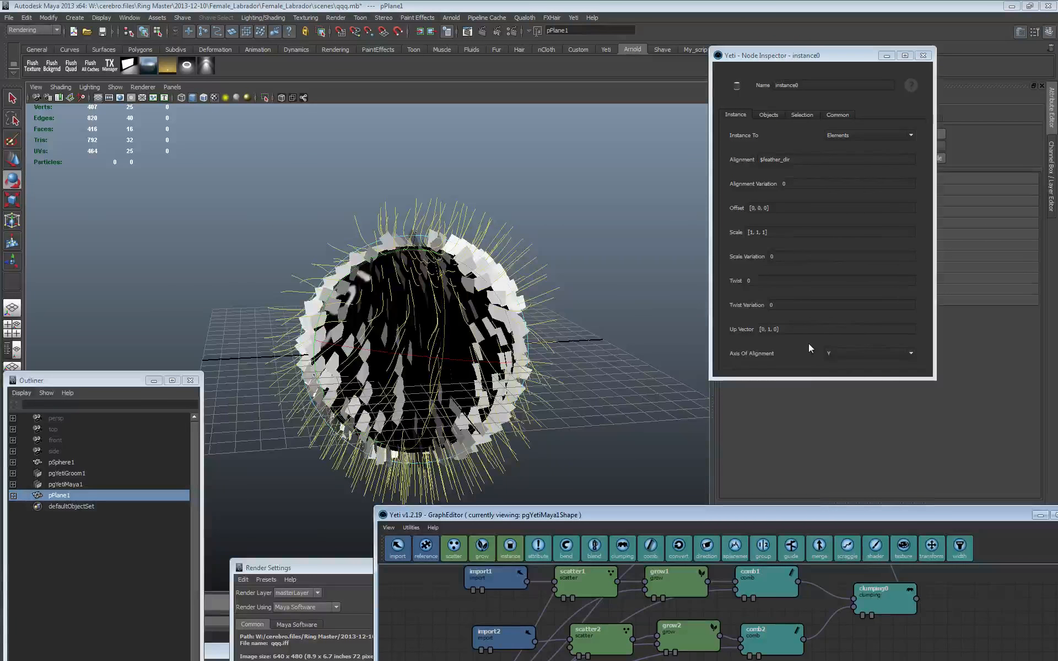
pyautogui.click(849, 354)
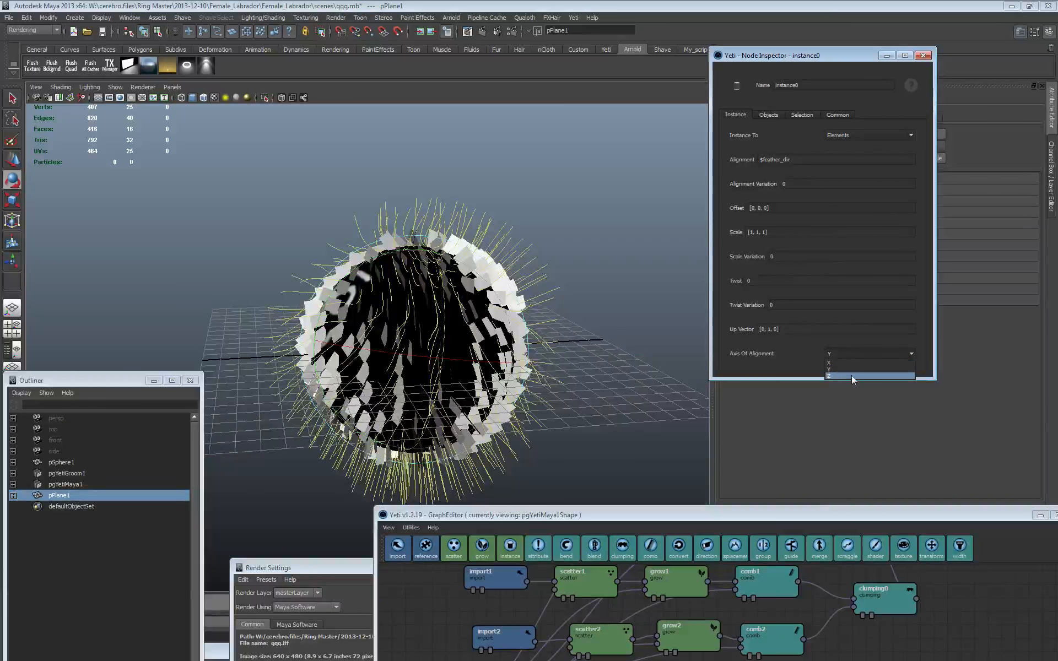
pyautogui.click(834, 376)
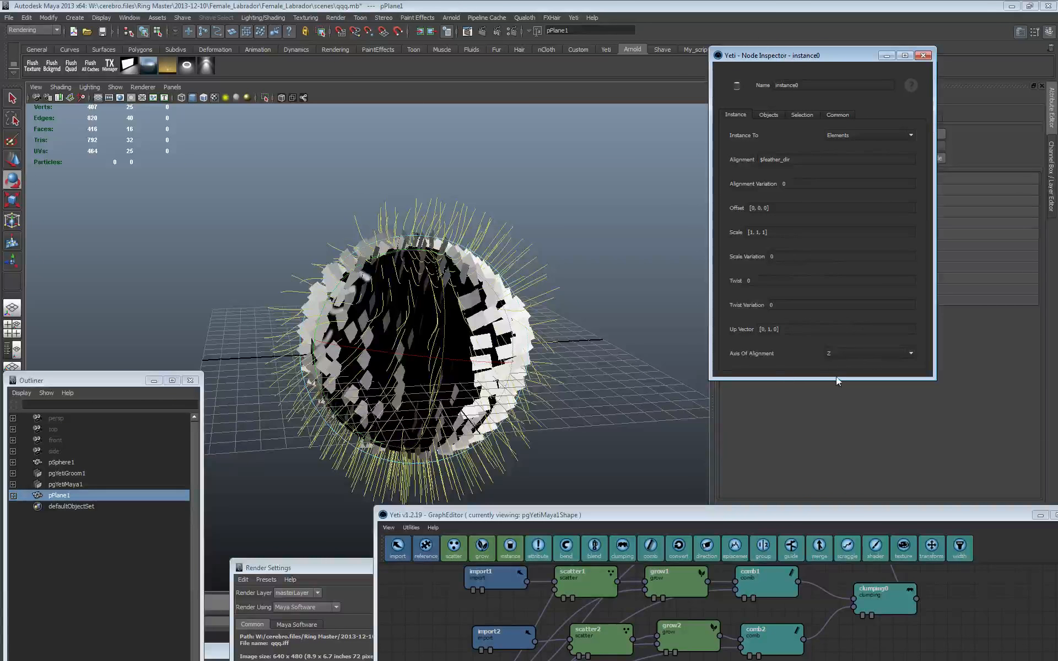
pyautogui.click(833, 361)
pyautogui.click(834, 364)
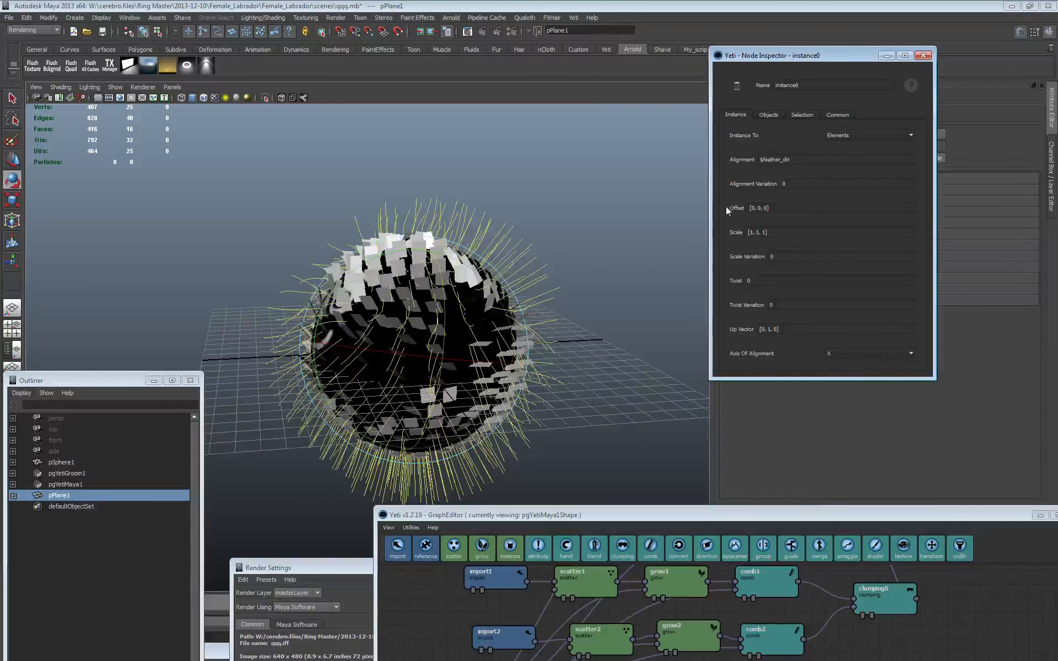
# - Reset pPlane1's X, Y and Z rotation to 0 and check the instances around the sphere
pyautogui.moveTo(785, 57); pyautogui.dragTo(576, 97)
pyautogui.click(1042, 87)
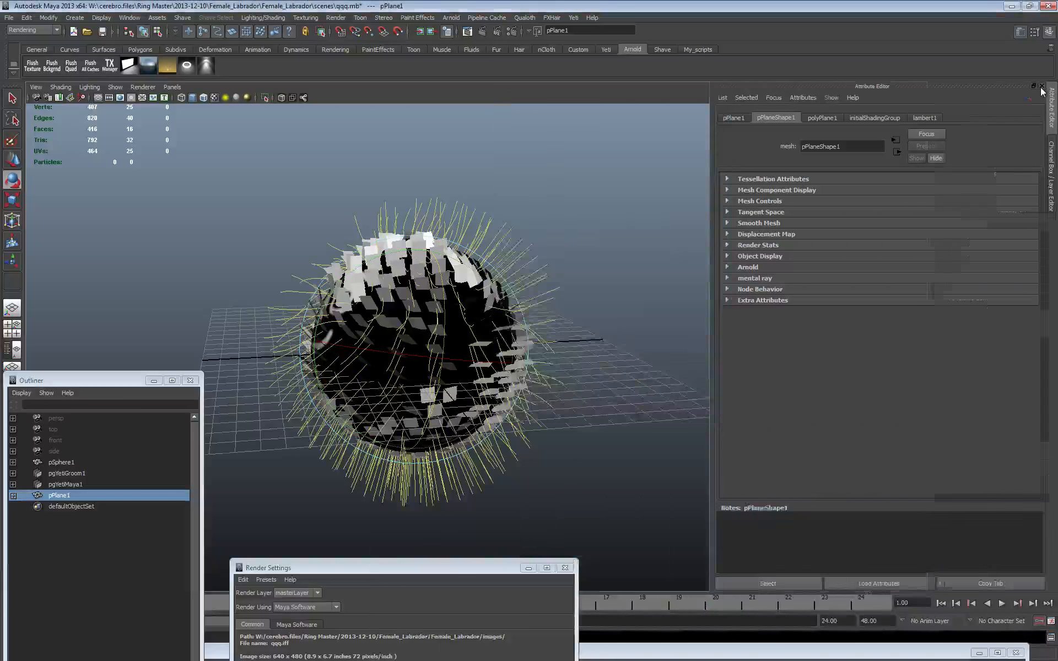
pyautogui.moveTo(1033, 157); pyautogui.dragTo(1036, 178)
pyautogui.write('0')
pyautogui.press('Return')
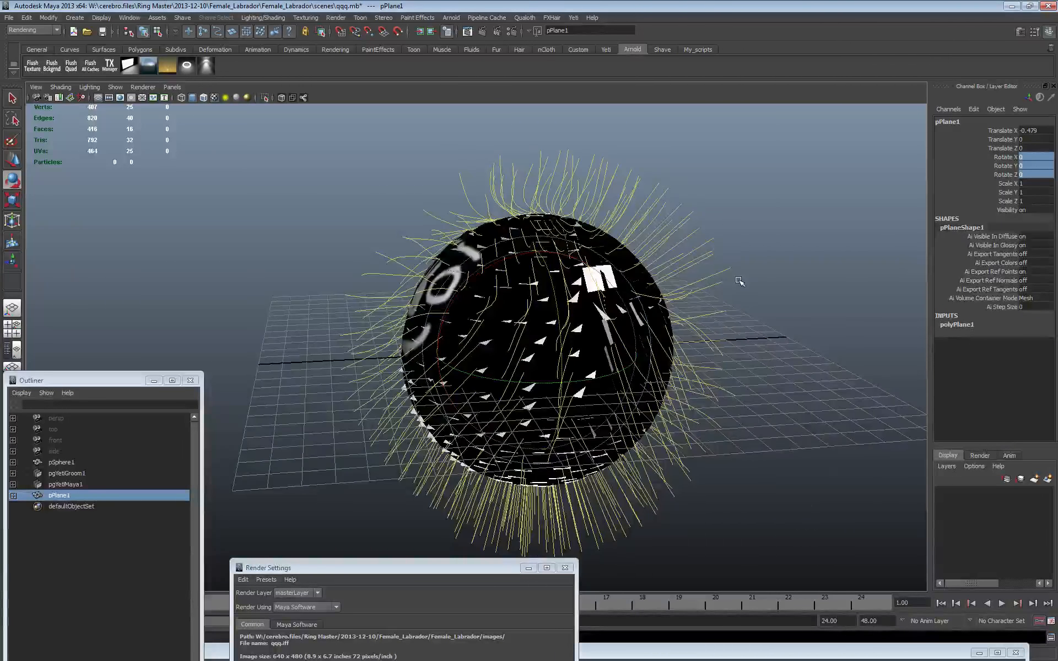
pyautogui.keyDown('alt'); pyautogui.moveTo(739, 283); pyautogui.dragTo(617, 238); pyautogui.keyUp('alt')
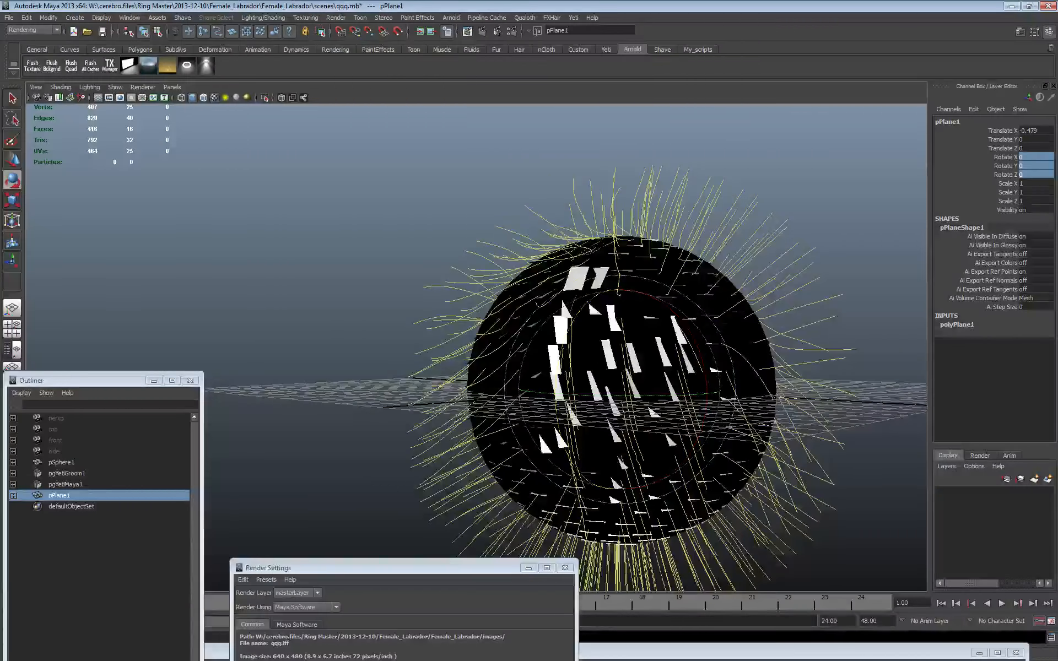
pyautogui.keyDown('alt'); pyautogui.moveTo(617, 238); pyautogui.dragTo(398, 389); pyautogui.keyUp('alt')
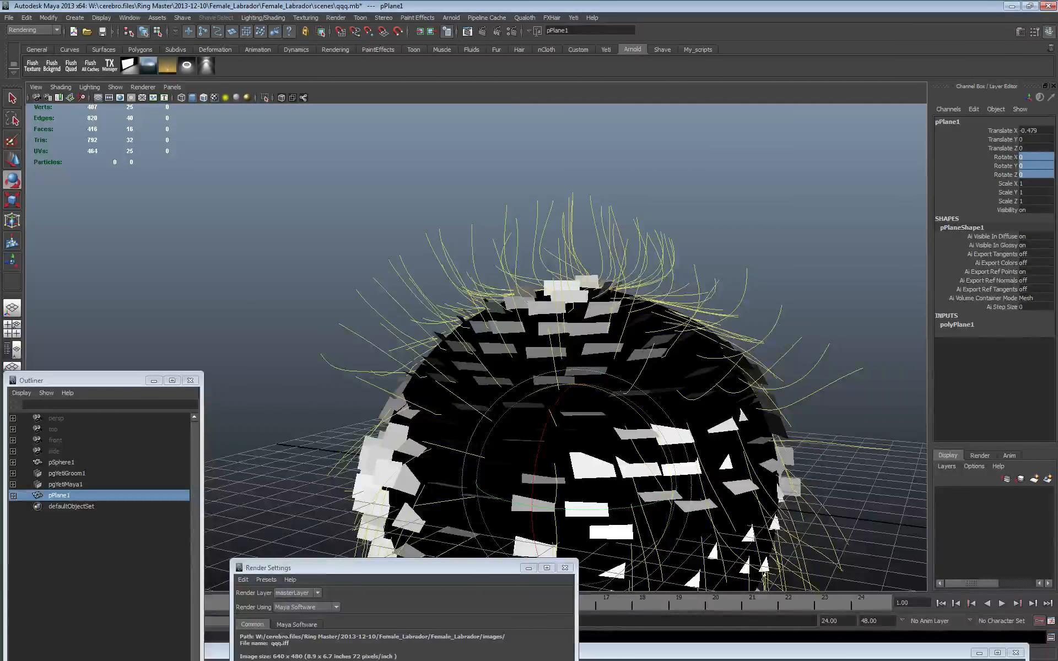
# - Start a new scene without saving the changes to qqq.mb
pyautogui.click(9, 17)
pyautogui.click(33, 35)
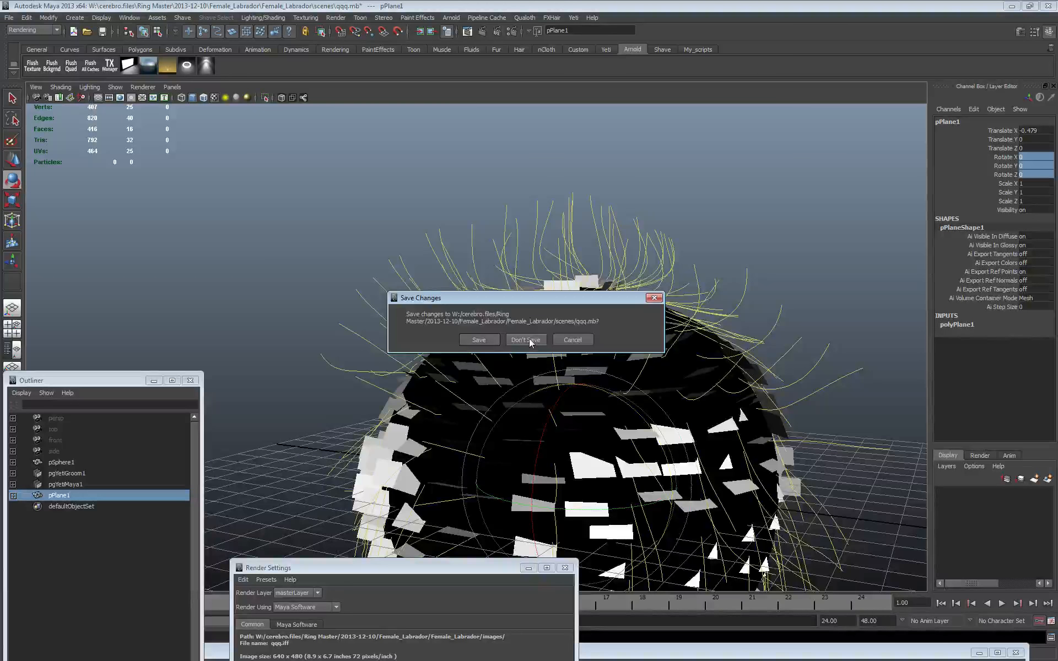
pyautogui.click(526, 340)
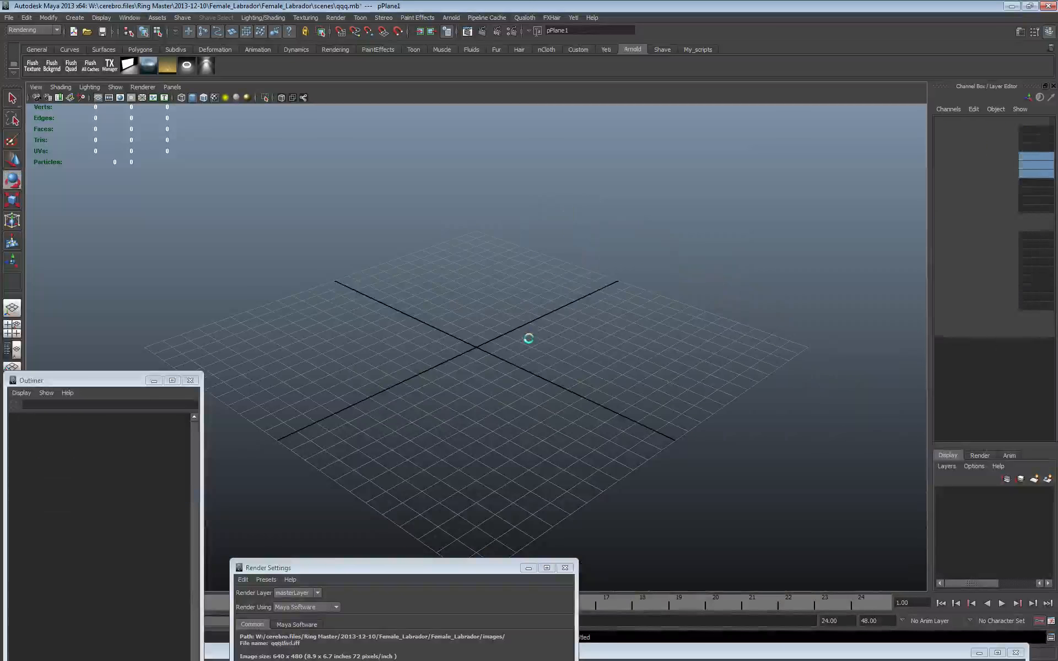
# - Create a polygon plane at the origin and scale it uniformly to about 11.335
pyautogui.click(75, 18)
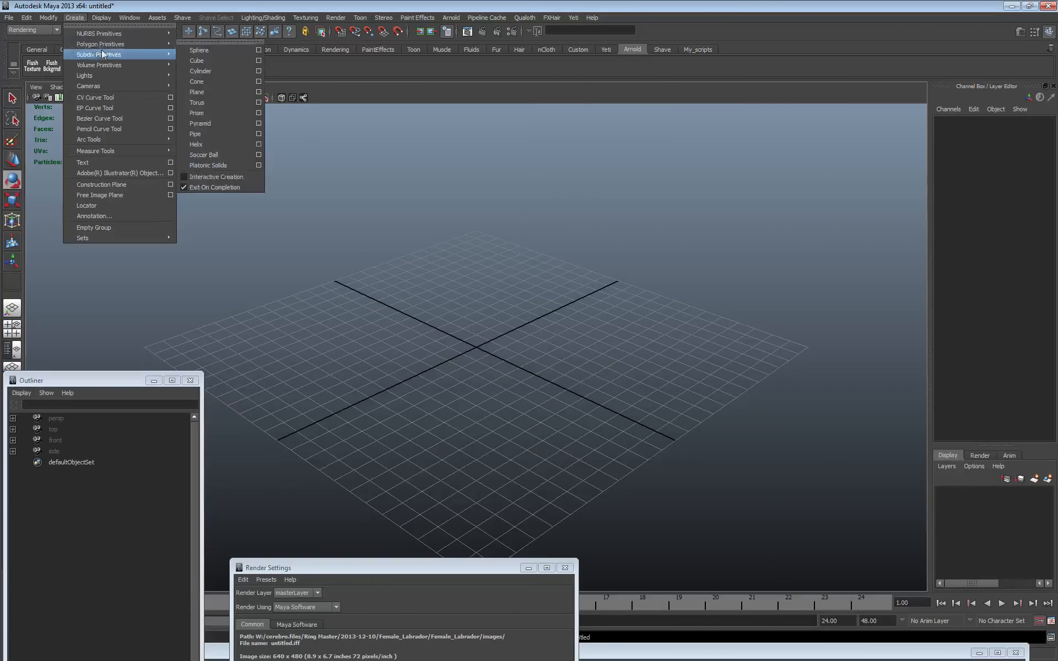
pyautogui.moveTo(101, 53)
pyautogui.click(197, 92)
pyautogui.press('r')
pyautogui.moveTo(476, 347); pyautogui.dragTo(599, 368)
pyautogui.keyDown('alt'); pyautogui.moveTo(440, 248); pyautogui.dragTo(423, 239); pyautogui.keyUp('alt')
# - Create a Yeti groom on the plane's mesh
pyautogui.click(451, 18)
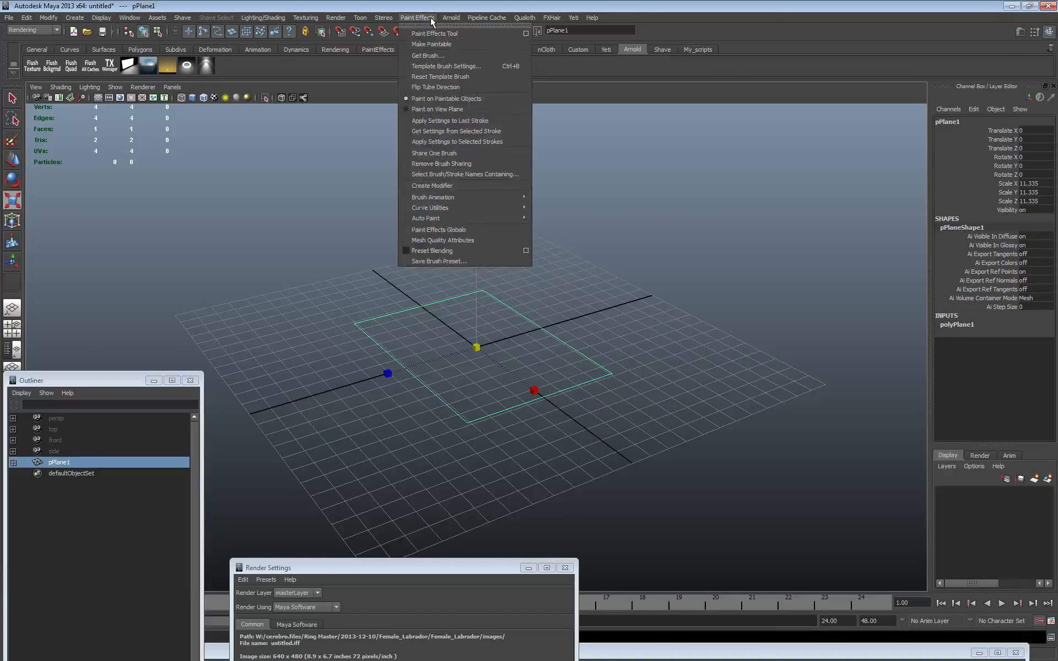
pyautogui.moveTo(574, 18)
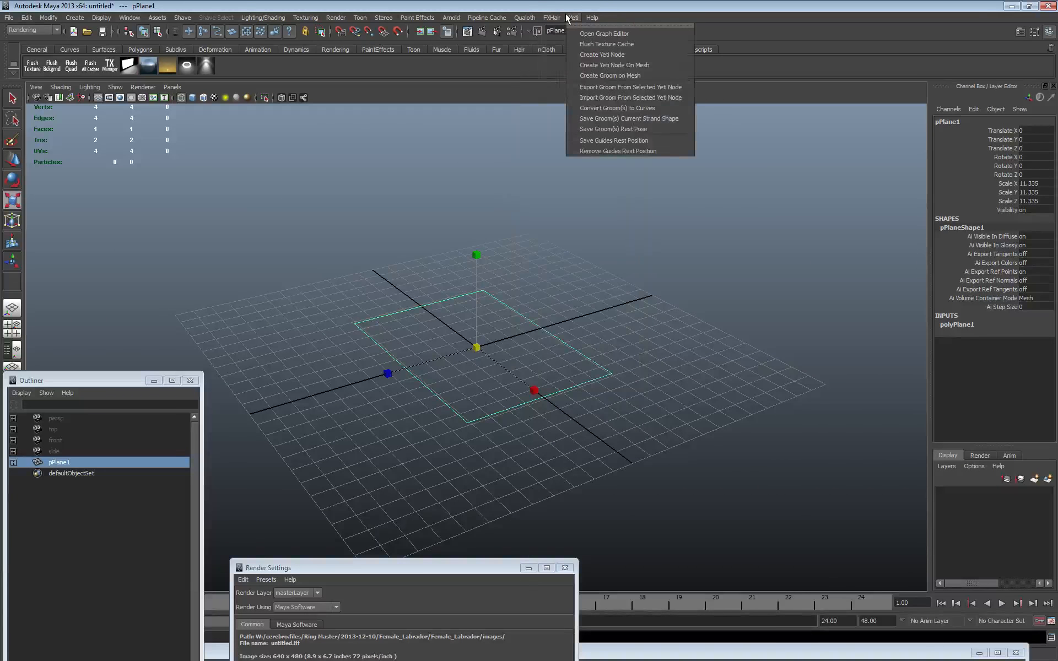
pyautogui.click(615, 75)
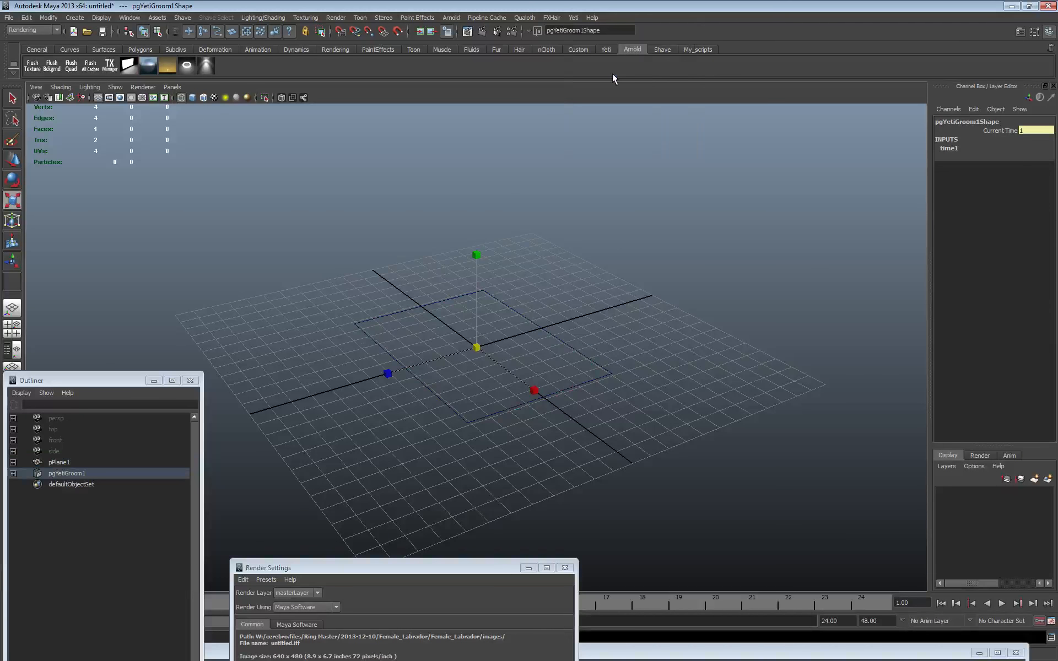
# - Set the plane's width and height subdivisions to 5
pyautogui.click(421, 307)
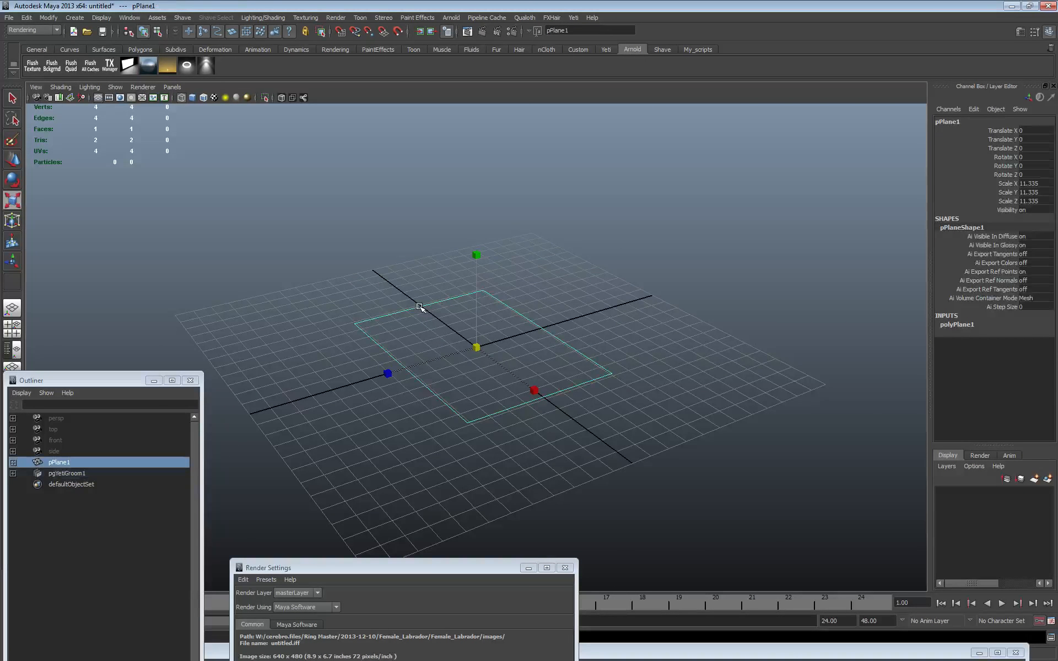
pyautogui.click(957, 325)
pyautogui.moveTo(1036, 351); pyautogui.dragTo(1034, 359)
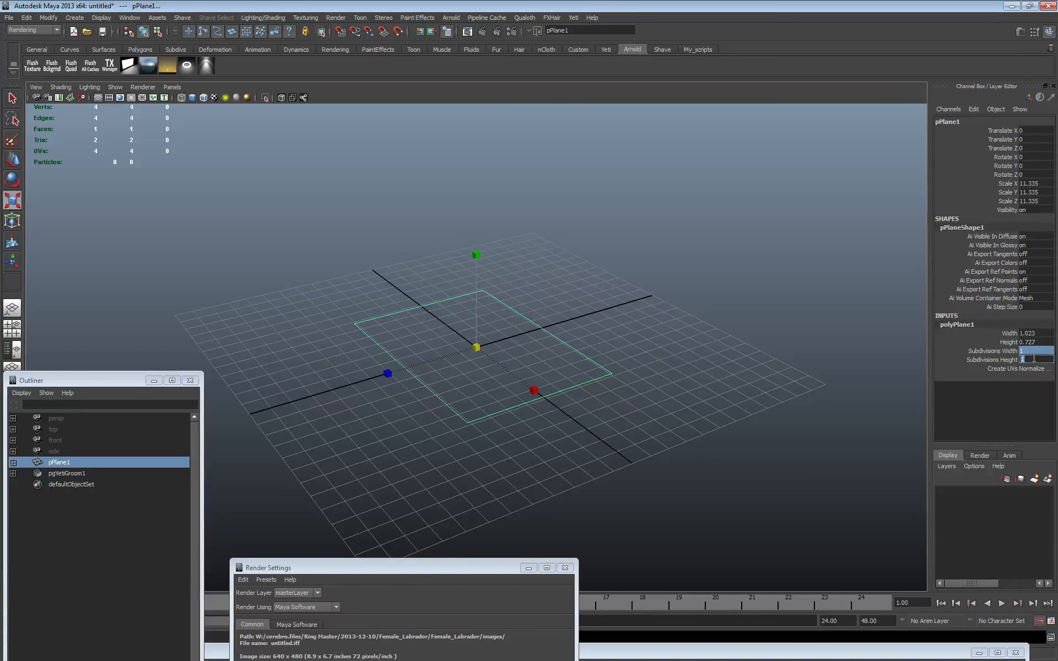
pyautogui.write('5')
pyautogui.press('Return')
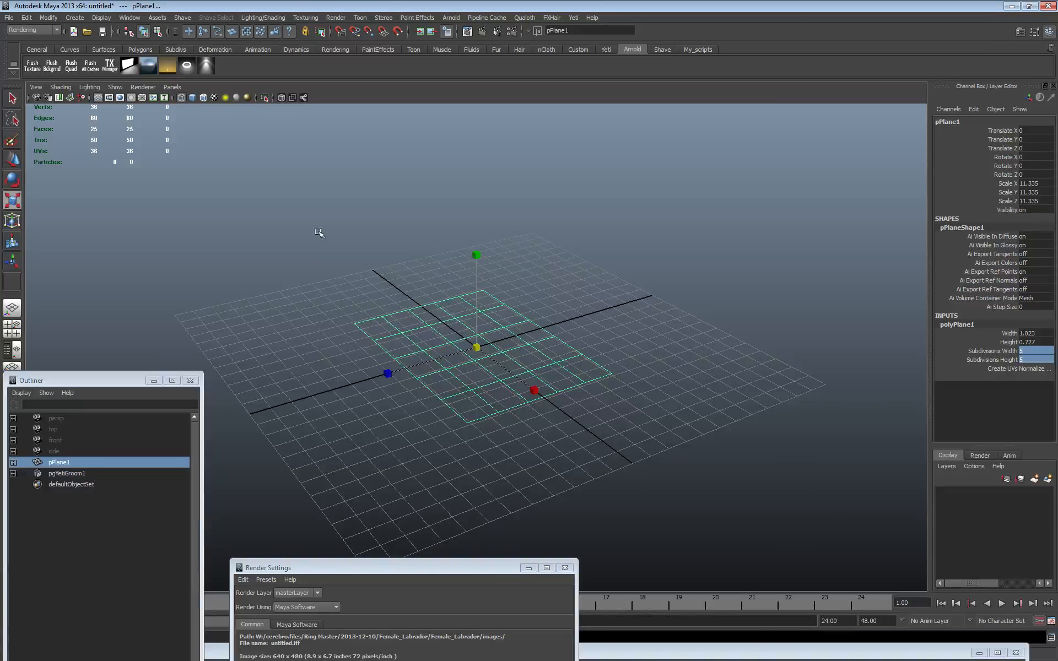
# - Plant a few test strands on the plane with pgYetiGroom1's add-strands brush and undo them
pyautogui.click(77, 473)
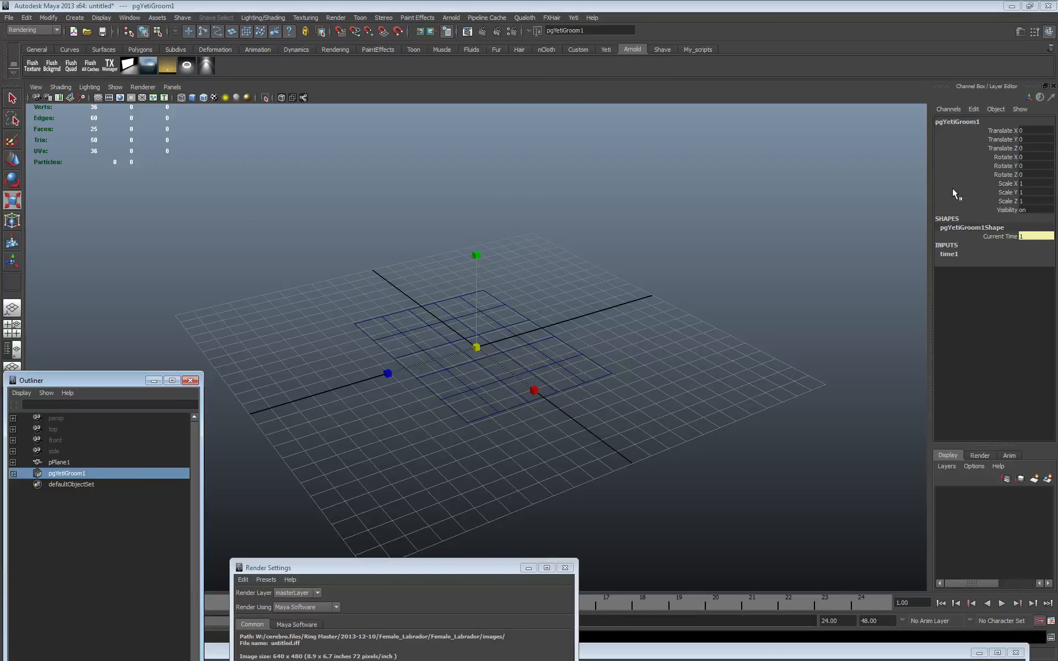
pyautogui.hotkey('ctrl', 'a')
pyautogui.hotkey('ctrl', 'a')
pyautogui.hotkey('ctrl', 'a')
pyautogui.click(763, 272)
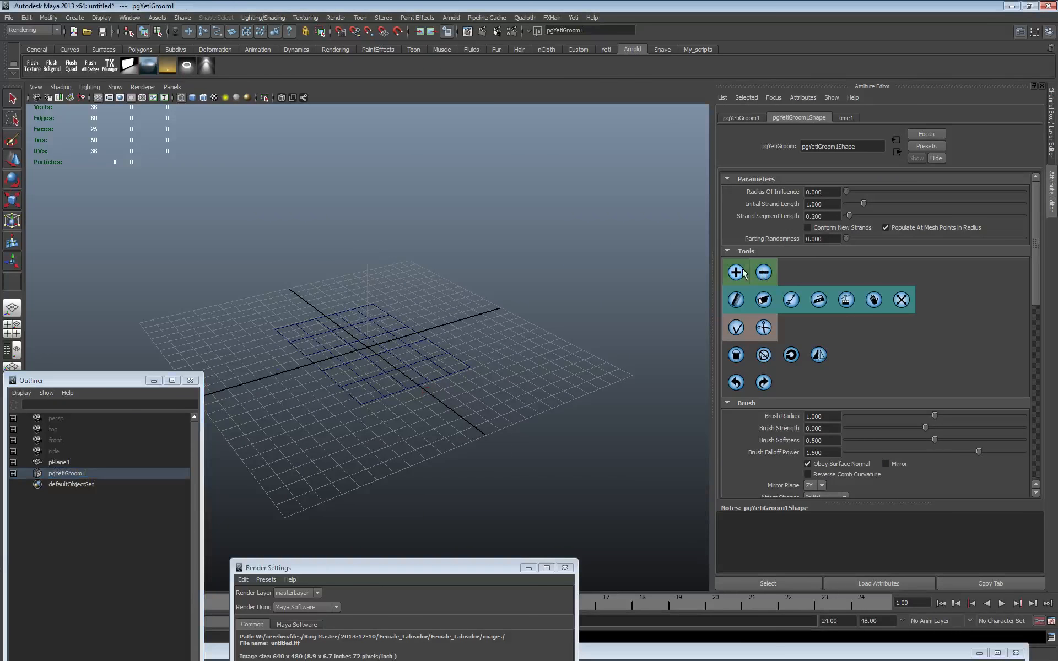
pyautogui.click(370, 317)
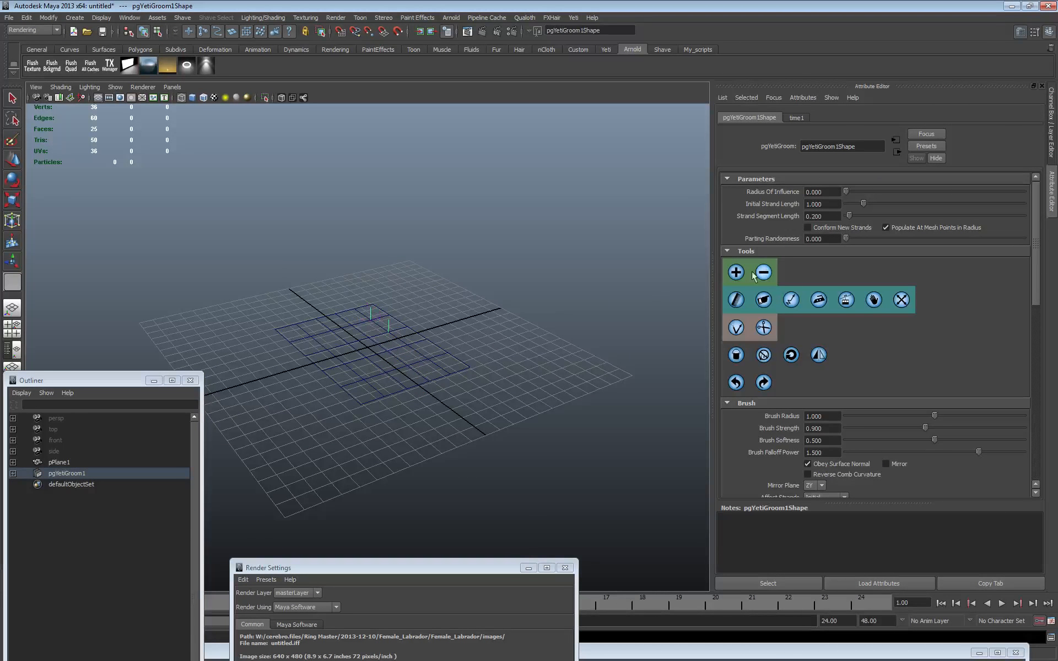
pyautogui.click(736, 383)
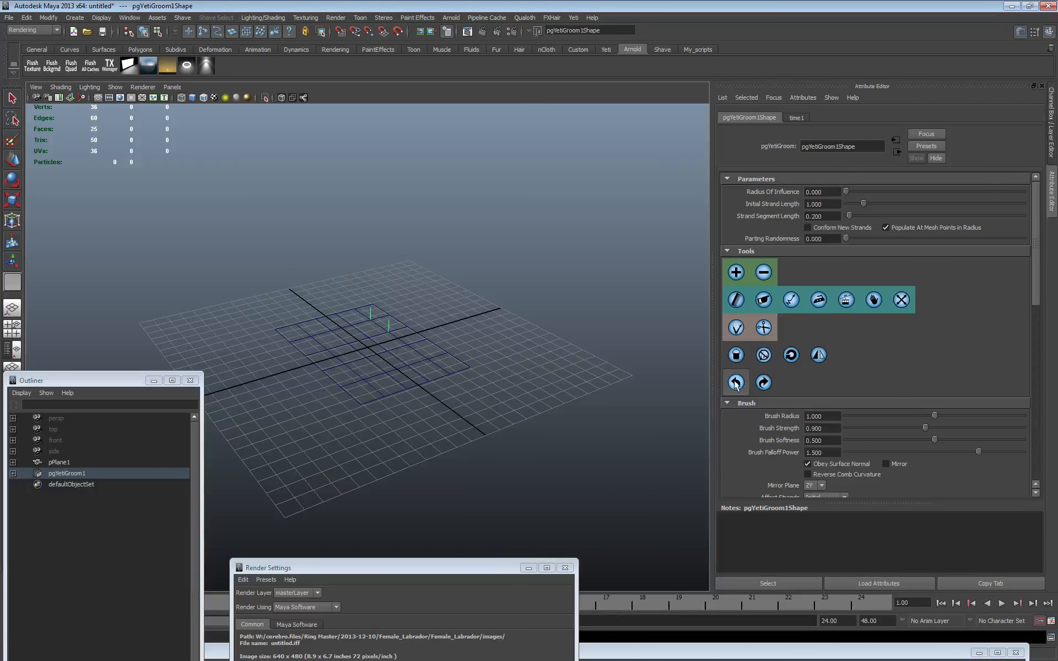
# - Set the groom's initial strand length to 10 and plant strands across the whole plane
pyautogui.moveTo(826, 205); pyautogui.dragTo(758, 208)
pyautogui.write('10')
pyautogui.press('Return')
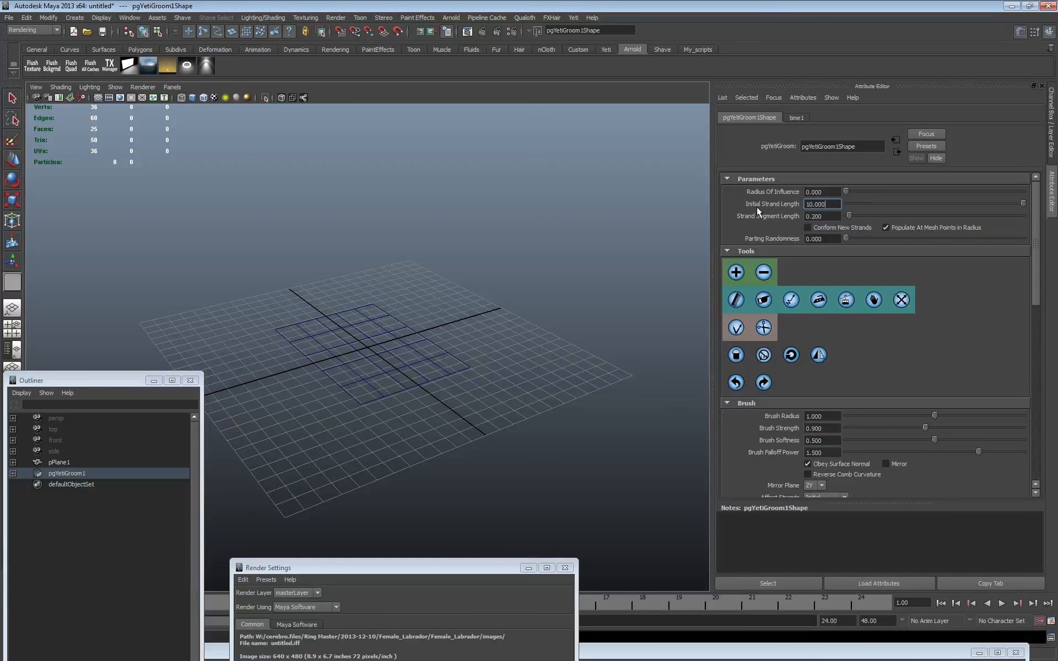
pyautogui.click(374, 339)
pyautogui.moveTo(374, 339)
pyautogui.mouseDown()
pyautogui.moveTo(307, 326)
pyautogui.moveTo(354, 370)
pyautogui.moveTo(423, 358)
pyautogui.moveTo(394, 331)
pyautogui.moveTo(448, 366)
pyautogui.moveTo(347, 338)
pyautogui.moveTo(351, 403)
pyautogui.moveTo(331, 373)
pyautogui.mouseUp()
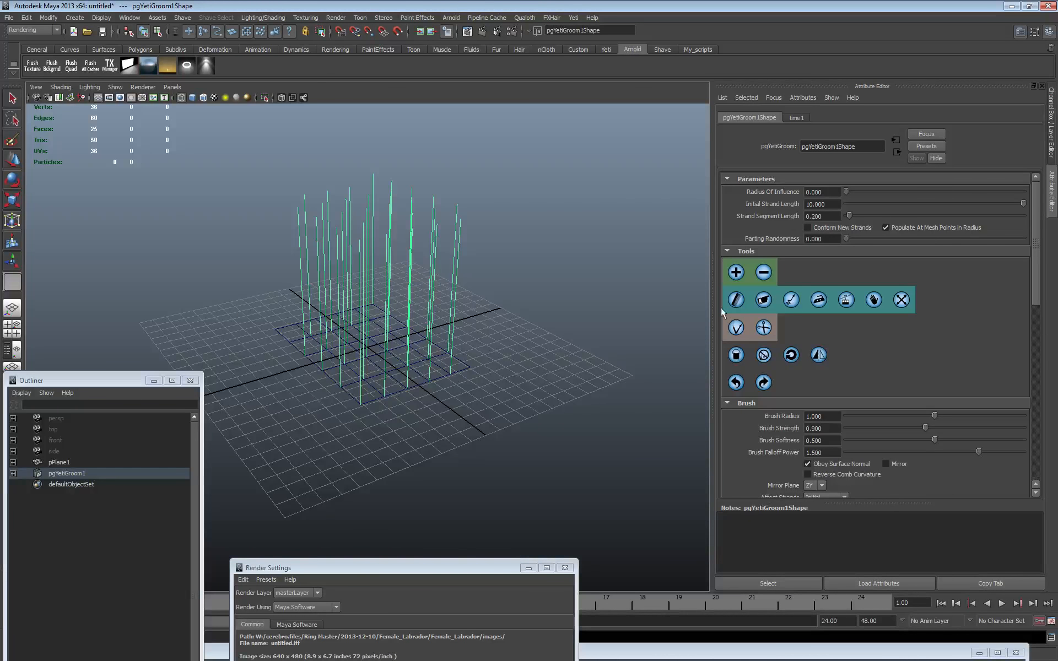
# - Turn off Obey Surface Normal and brush the strands outward to both sides with a brush radius of about 4.225
pyautogui.moveTo(684, 325)
pyautogui.keyDown('alt'); pyautogui.mouseDown()
pyautogui.moveTo(587, 320)
pyautogui.moveTo(694, 382)
pyautogui.mouseUp(); pyautogui.keyUp('alt')
pyautogui.scroll(-5, 854, 457)
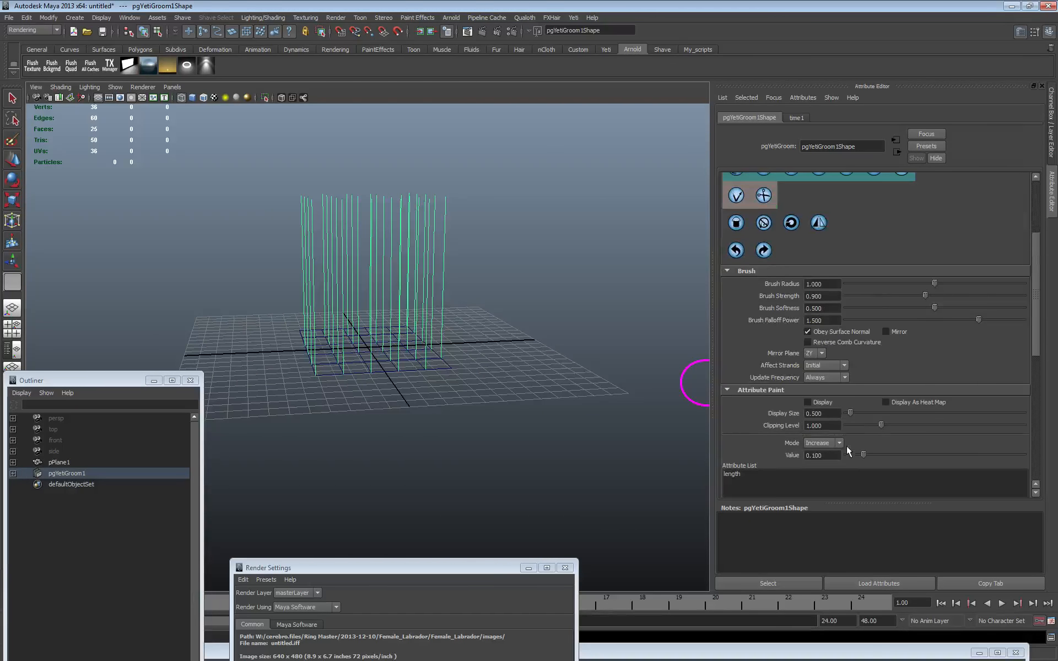
pyautogui.click(807, 333)
pyautogui.moveTo(609, 347)
pyautogui.keyDown('alt'); pyautogui.mouseDown()
pyautogui.moveTo(474, 349)
pyautogui.moveTo(529, 352)
pyautogui.mouseUp(); pyautogui.keyUp('alt')
pyautogui.moveTo(385, 259); pyautogui.dragTo(496, 287)
pyautogui.moveTo(353, 259); pyautogui.dragTo(247, 287)
pyautogui.keyDown('alt'); pyautogui.moveTo(474, 330); pyautogui.dragTo(491, 359); pyautogui.keyUp('alt')
pyautogui.press('q')
# - Create a second polygon plane at the origin with 10 width and 10 height subdivisions
pyautogui.click(74, 18)
pyautogui.moveTo(100, 44)
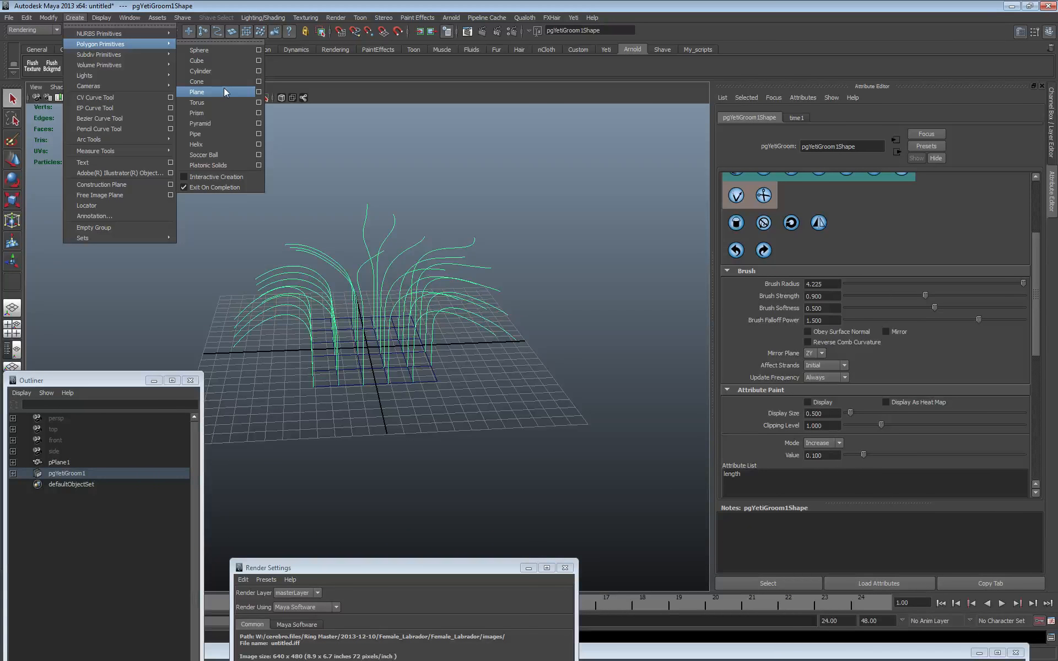
pyautogui.click(224, 92)
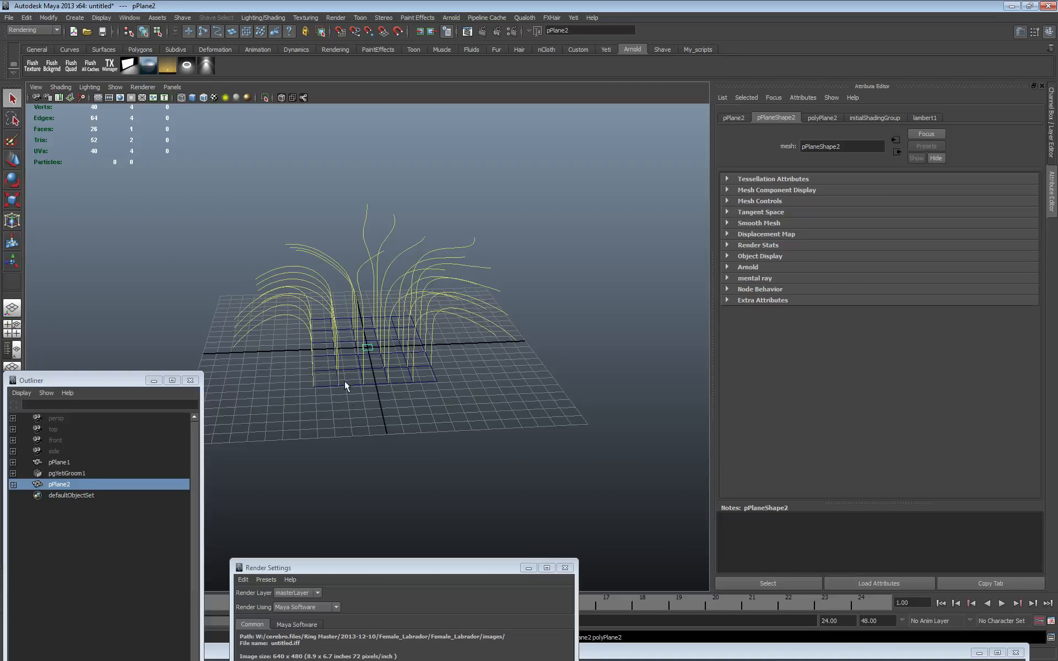
pyautogui.click(1049, 32)
pyautogui.click(946, 325)
pyautogui.moveTo(1022, 351); pyautogui.dragTo(1023, 359)
pyautogui.write('10')
pyautogui.press('Return')
pyautogui.keyDown('alt'); pyautogui.moveTo(556, 366); pyautogui.dragTo(622, 377, button='right'); pyautogui.keyUp('alt')
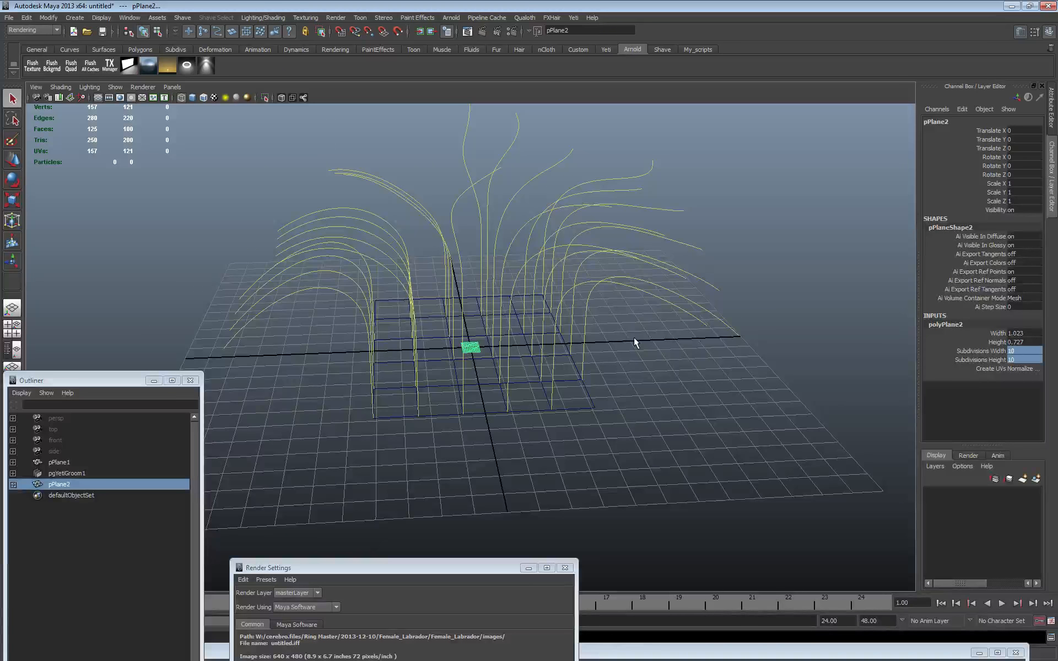
pyautogui.keyDown('alt'); pyautogui.moveTo(637, 334); pyautogui.dragTo(562, 236, button='right'); pyautogui.keyUp('alt')
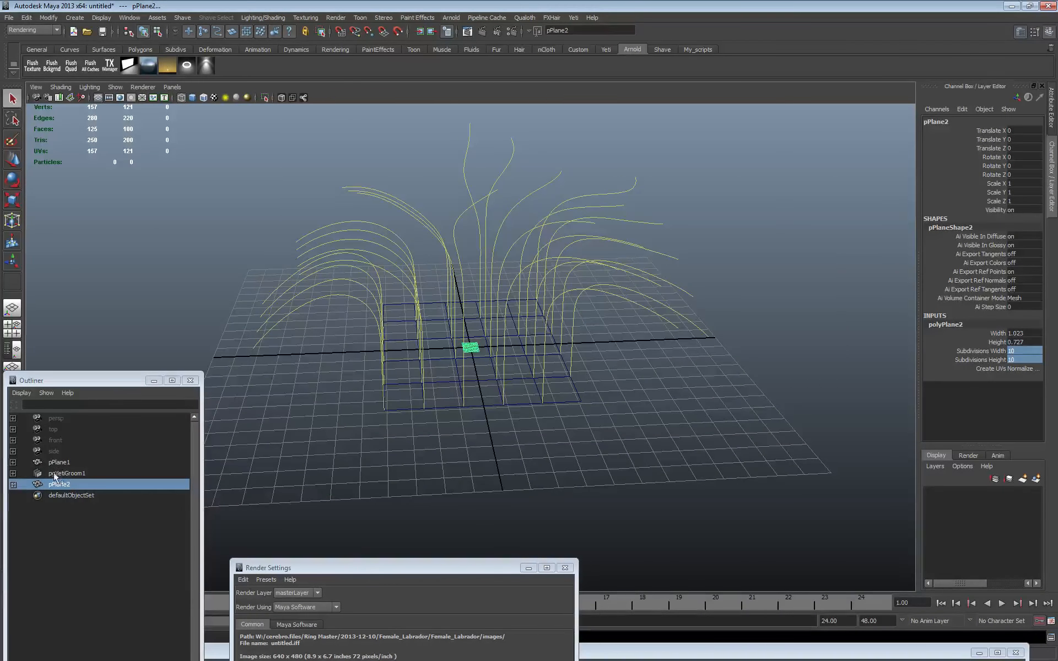
# - Create a Yeti node on the pPlane1 mesh
pyautogui.click(132, 16)
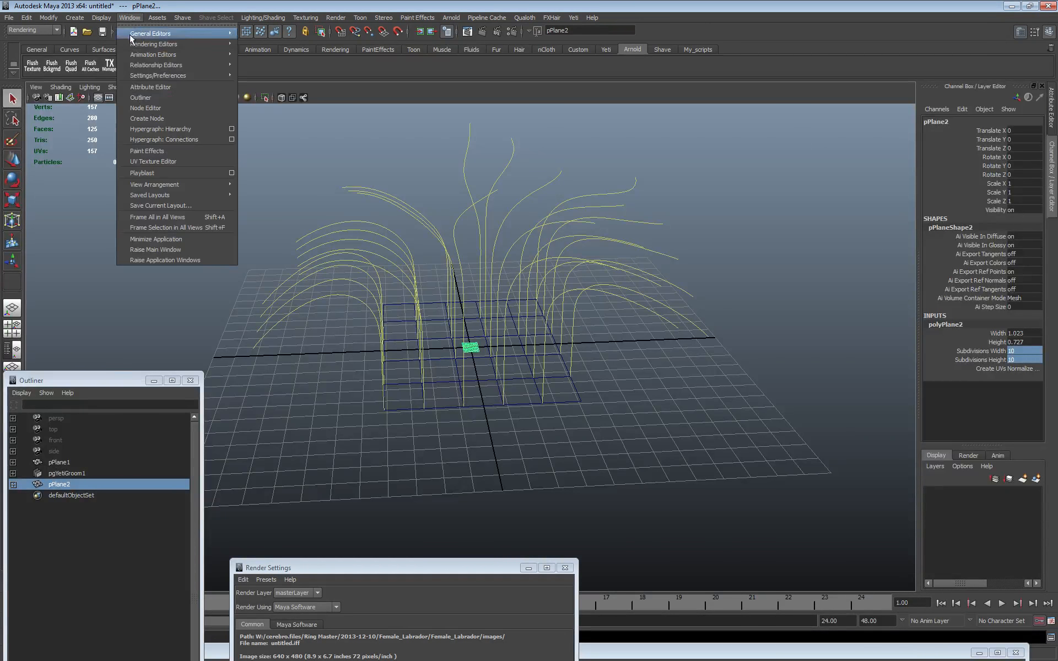
pyautogui.click(141, 101)
pyautogui.click(65, 473)
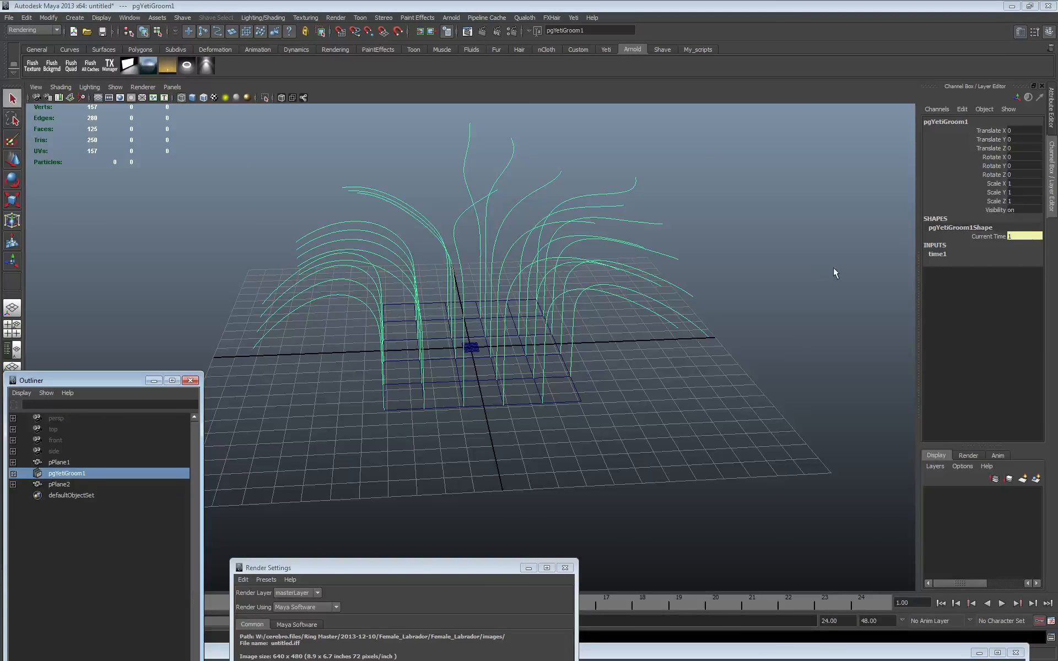
pyautogui.hotkey('ctrl', 'a')
pyautogui.click(59, 462)
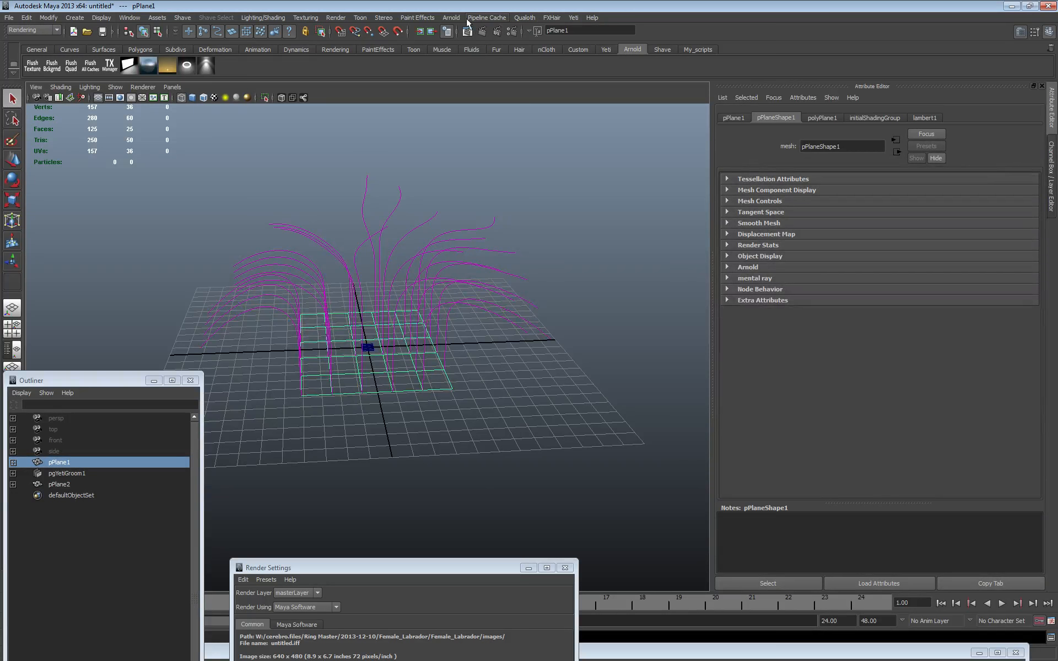
pyautogui.click(574, 18)
pyautogui.click(604, 66)
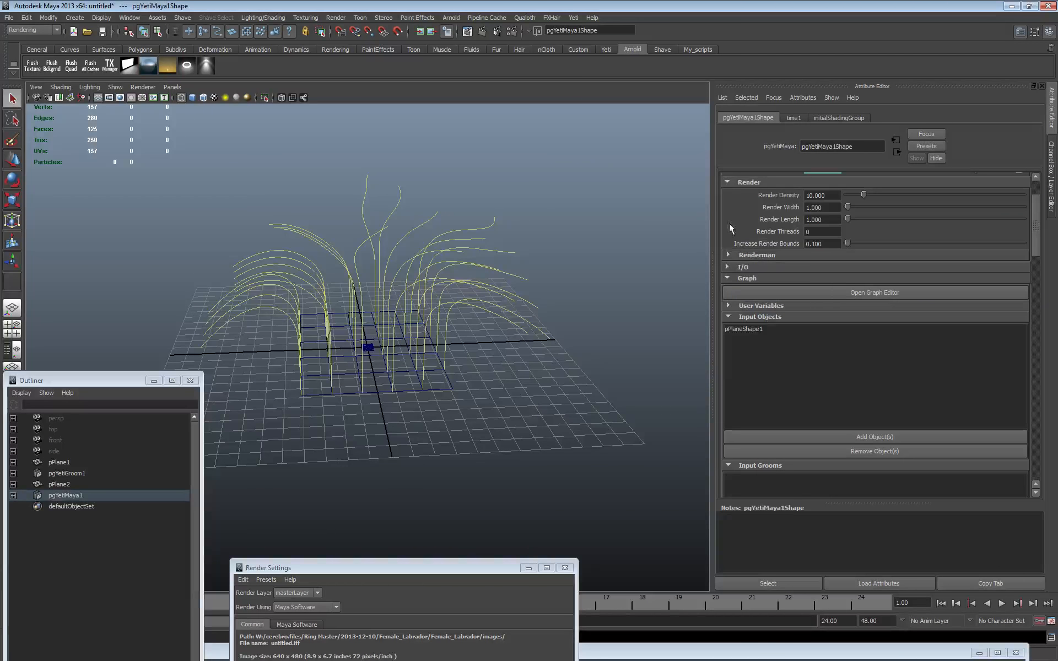
# - Add pgYetiGroom1Shape to the Yeti node's input grooms and pPlane2 to its input objects
pyautogui.scroll(-6, 780, 368)
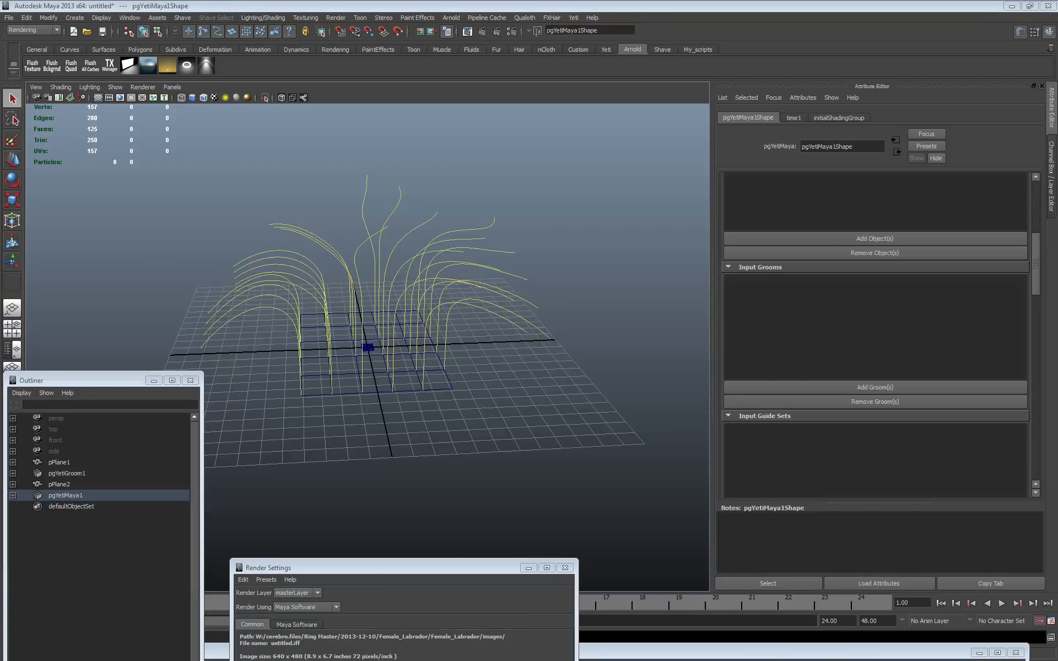
pyautogui.click(415, 299)
pyautogui.click(425, 407)
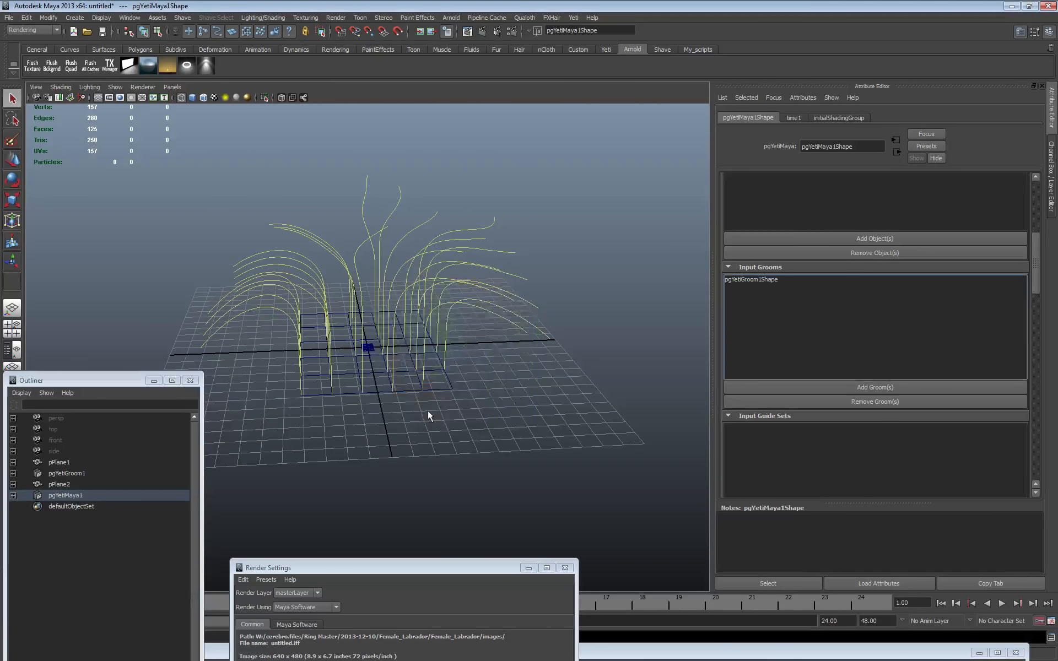
pyautogui.scroll(3, 824, 314)
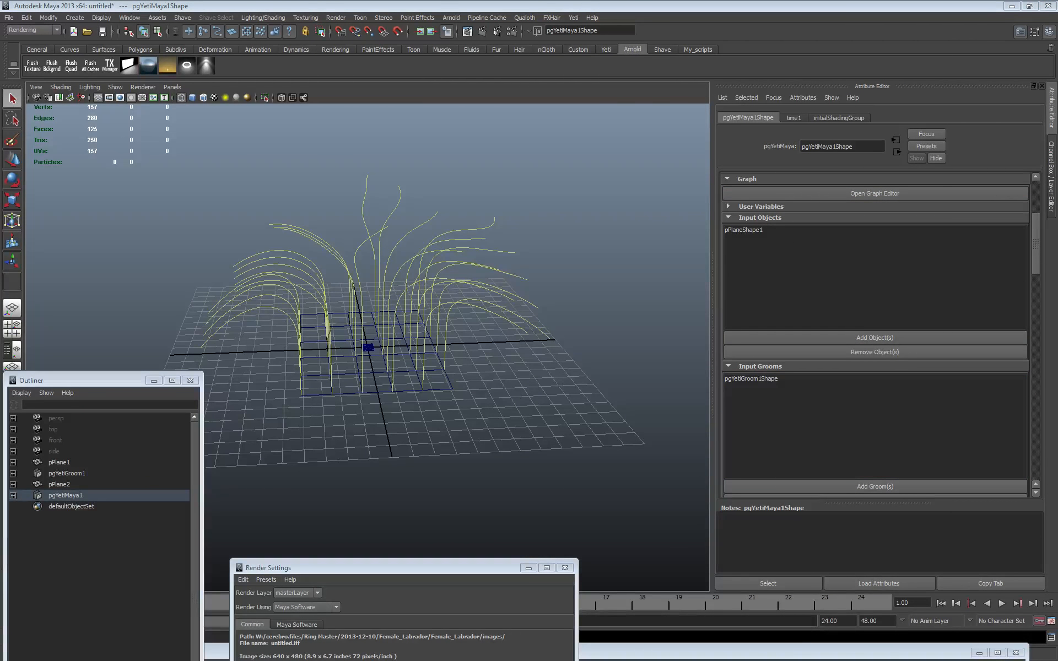
pyautogui.click(465, 262)
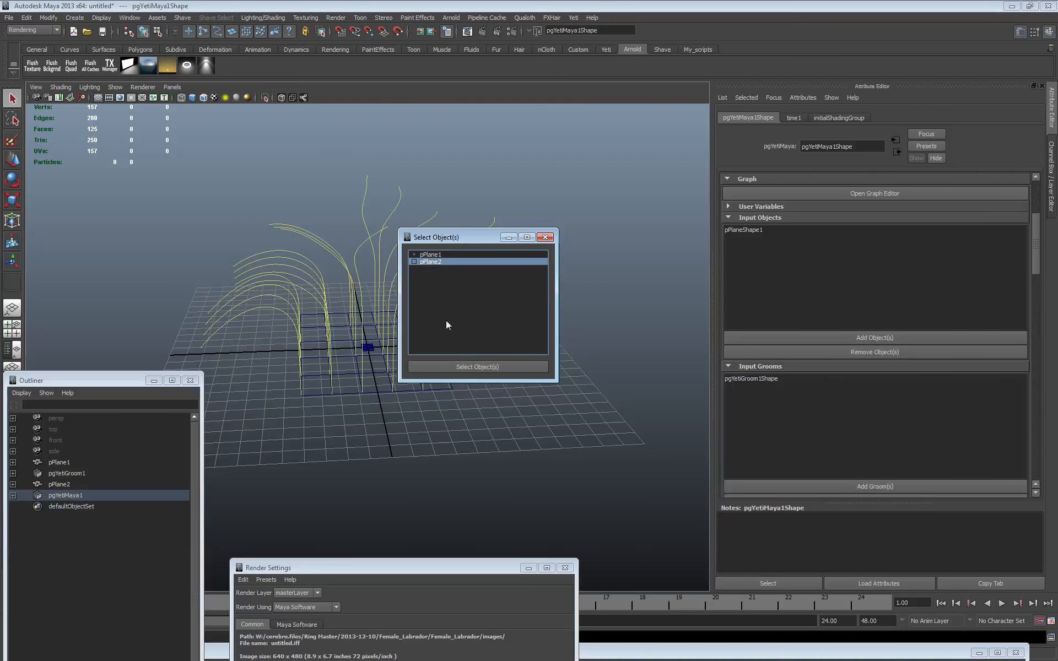
pyautogui.click(453, 367)
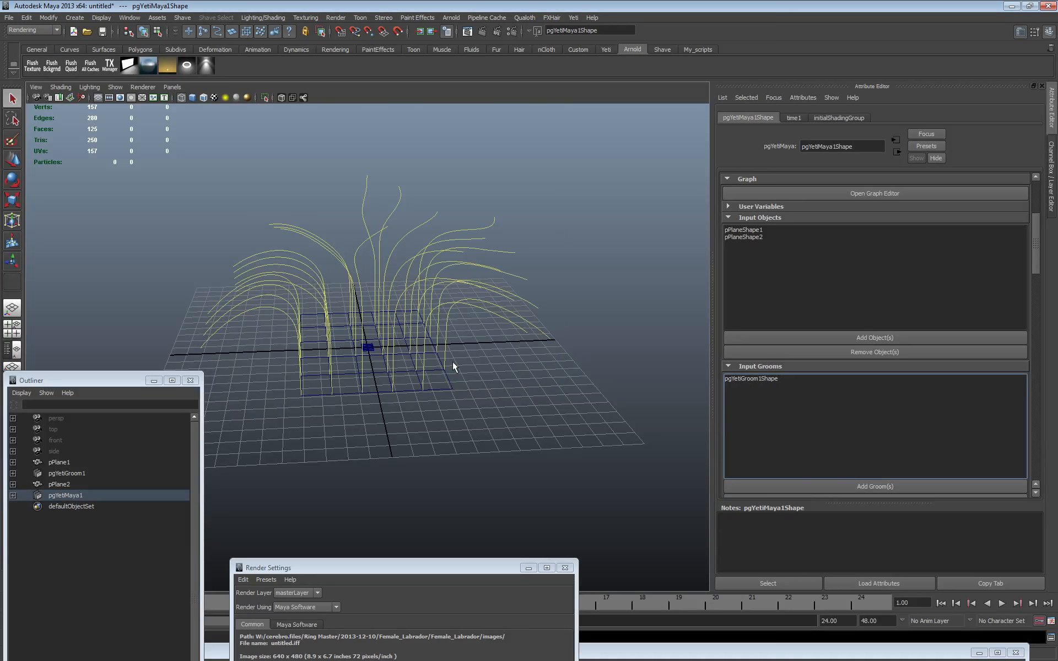
# - Open the Yeti node's graph and build a connected chain of import, scatter and grow nodes
pyautogui.click(826, 182)
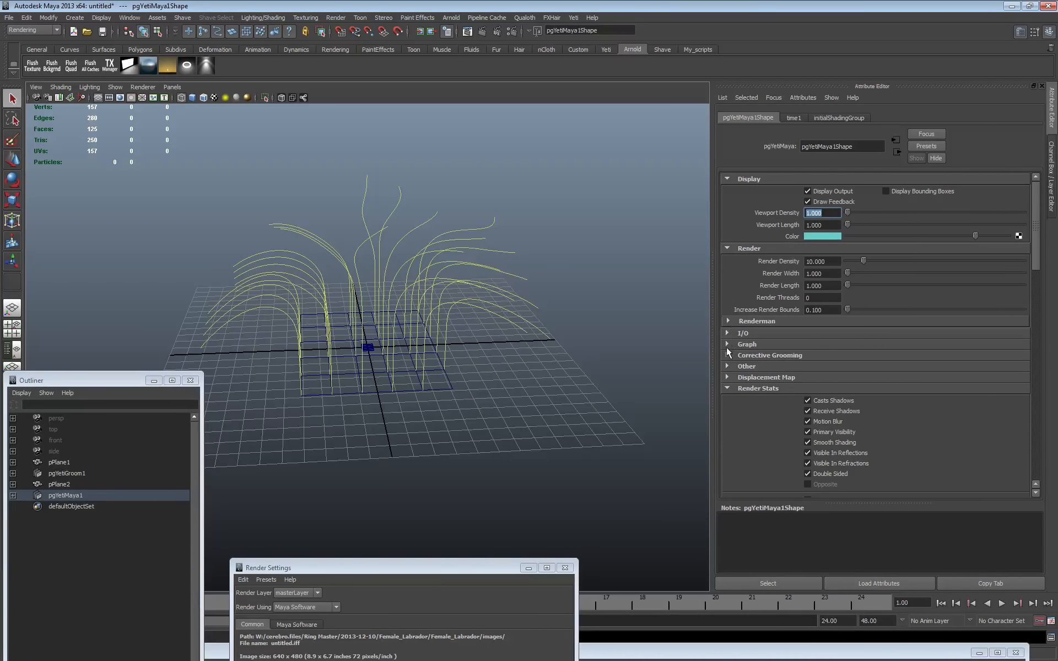
pyautogui.click(727, 347)
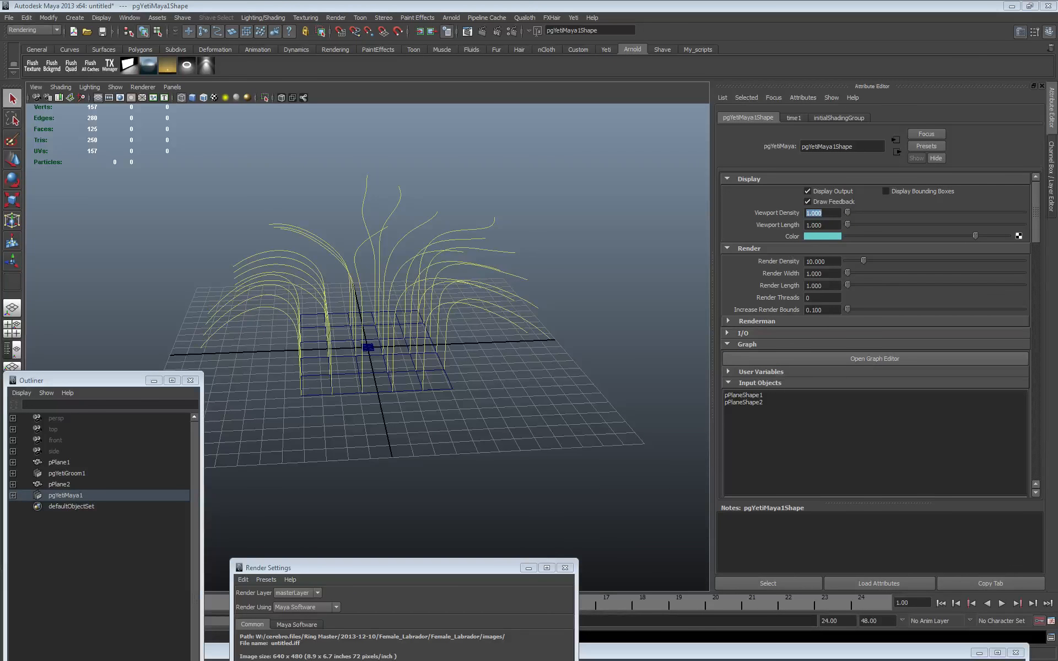
pyautogui.moveTo(396, 656); pyautogui.dragTo(630, 300)
pyautogui.click(457, 334)
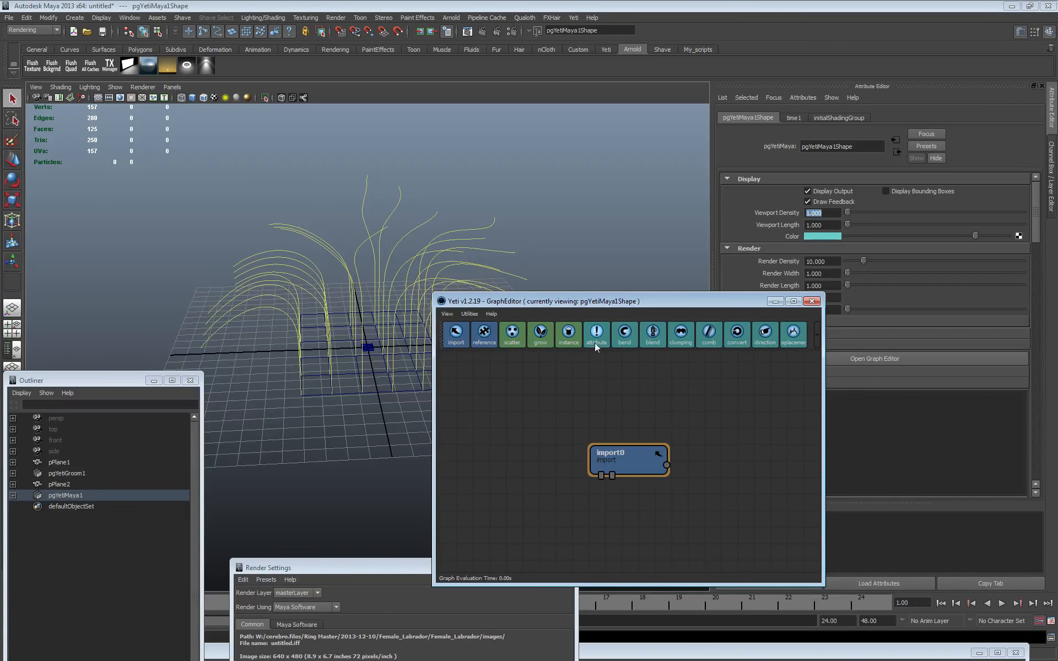
pyautogui.click(518, 337)
pyautogui.click(534, 337)
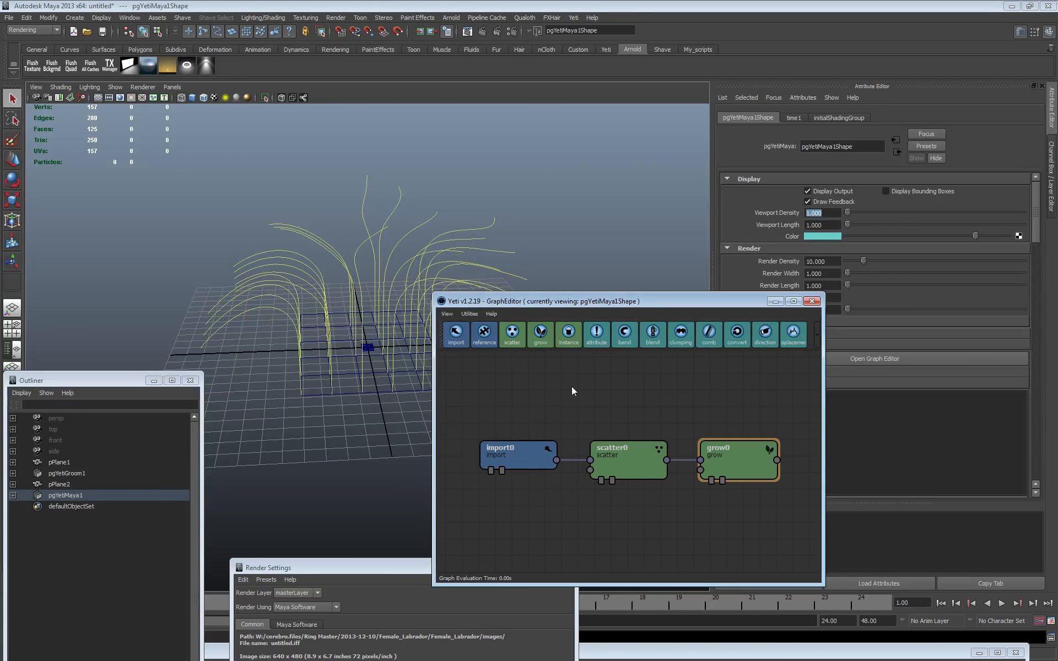
# - Add a second import node, set its type to Groom and its selection to pgYetiGroom1Shape
pyautogui.click(456, 334)
pyautogui.moveTo(670, 486); pyautogui.dragTo(557, 514)
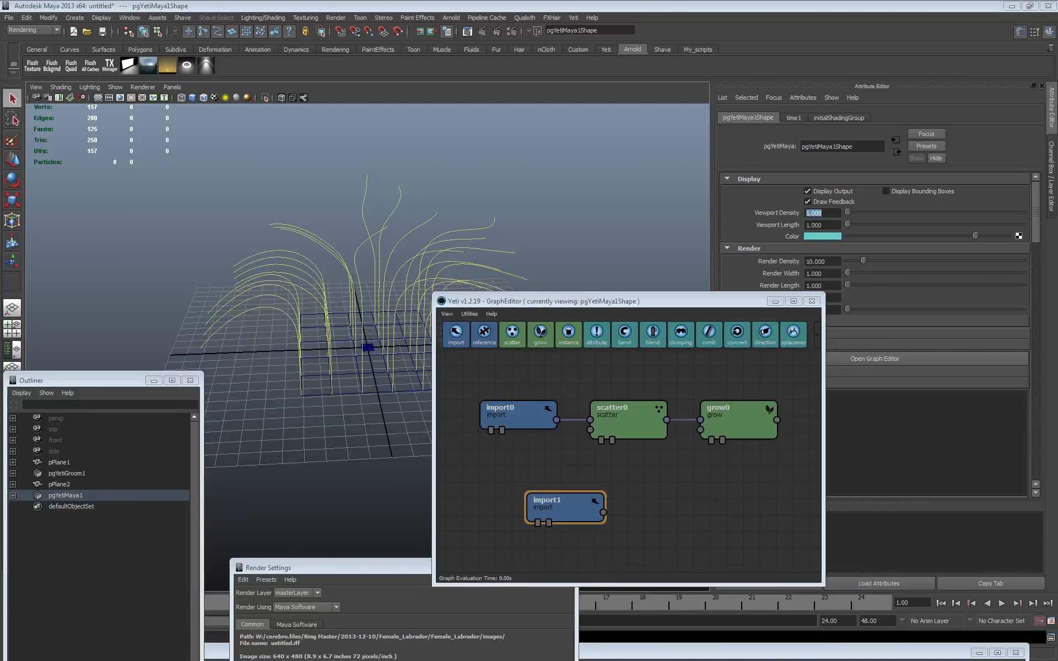
pyautogui.moveTo(0, 253); pyautogui.dragTo(419, 231)
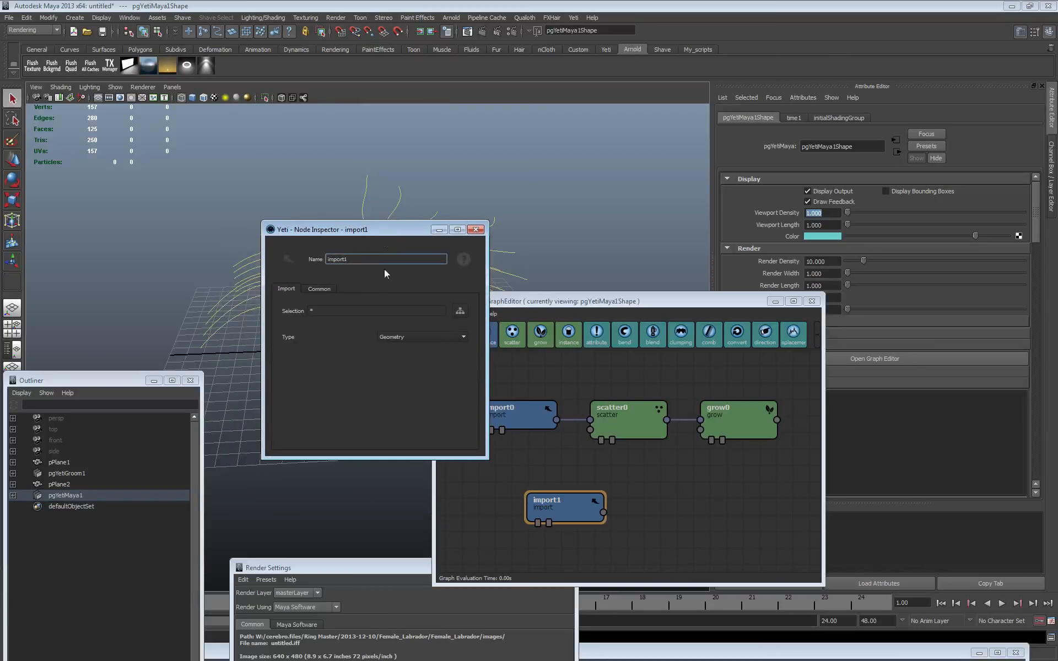
pyautogui.click(460, 311)
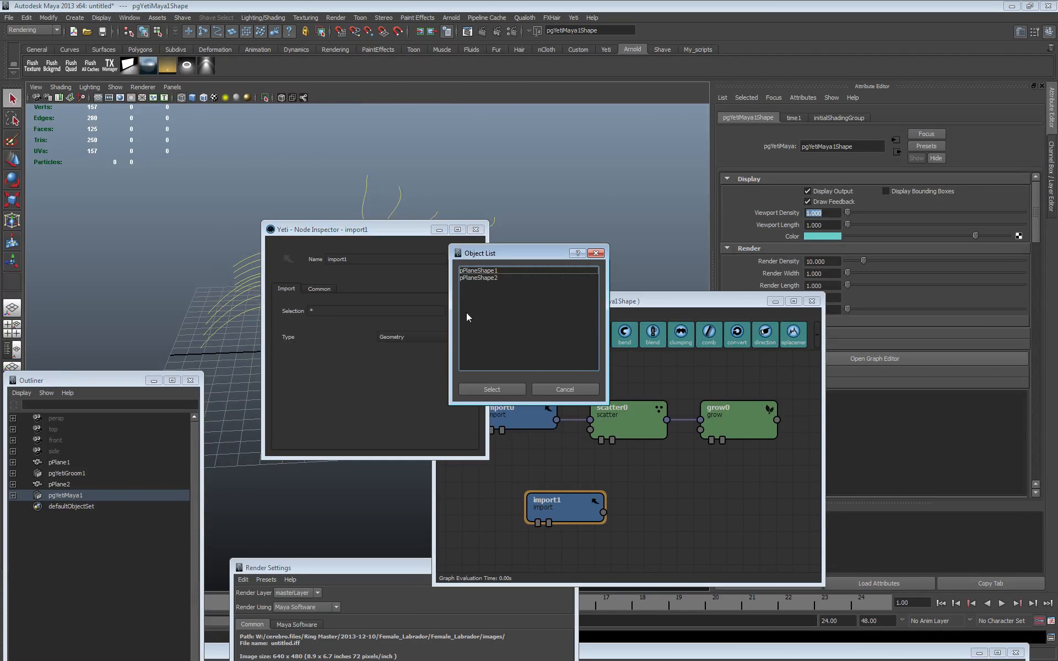
pyautogui.click(495, 278)
pyautogui.click(492, 390)
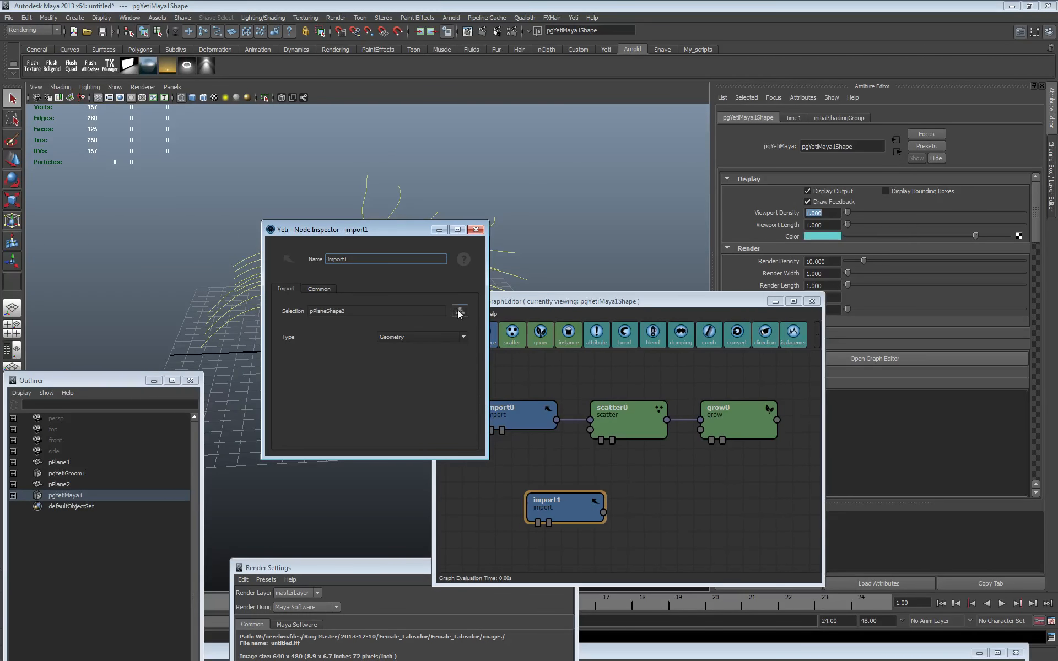
pyautogui.click(435, 337)
pyautogui.click(430, 353)
pyautogui.click(460, 312)
pyautogui.click(496, 271)
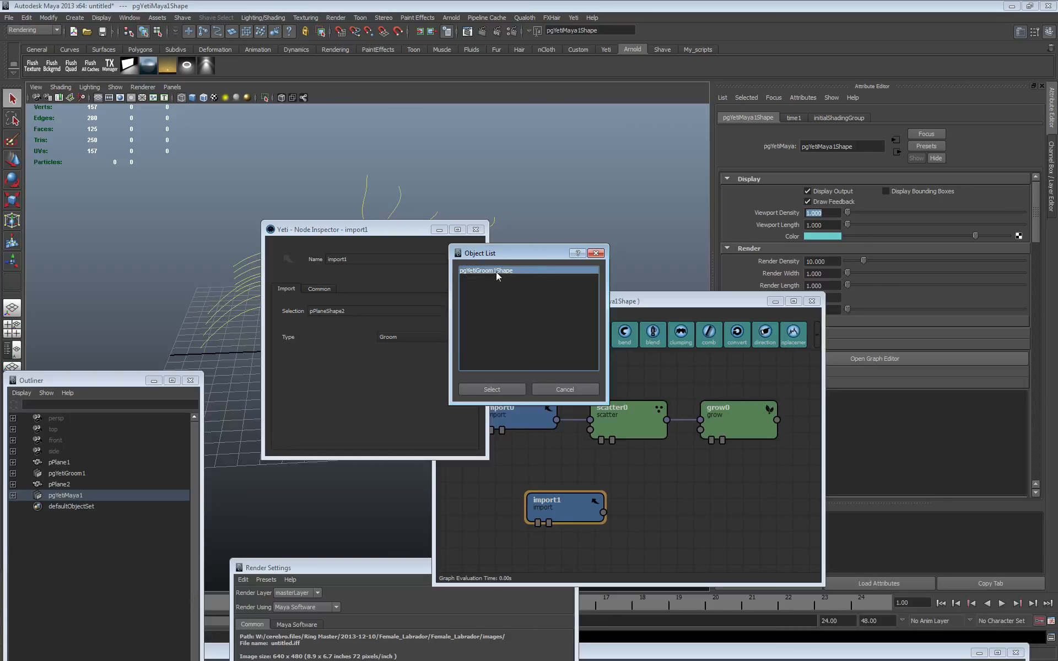
pyautogui.click(489, 388)
# - Set the import0 node's selection to pPlaneShape1
pyautogui.click(510, 405)
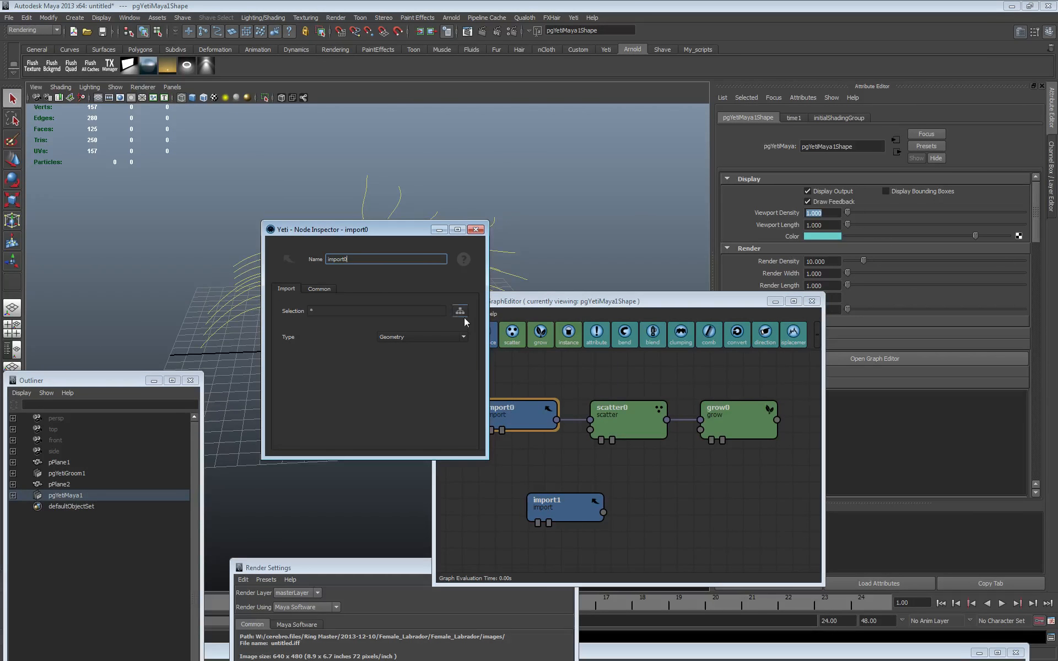
pyautogui.click(459, 312)
pyautogui.click(479, 271)
pyautogui.click(492, 390)
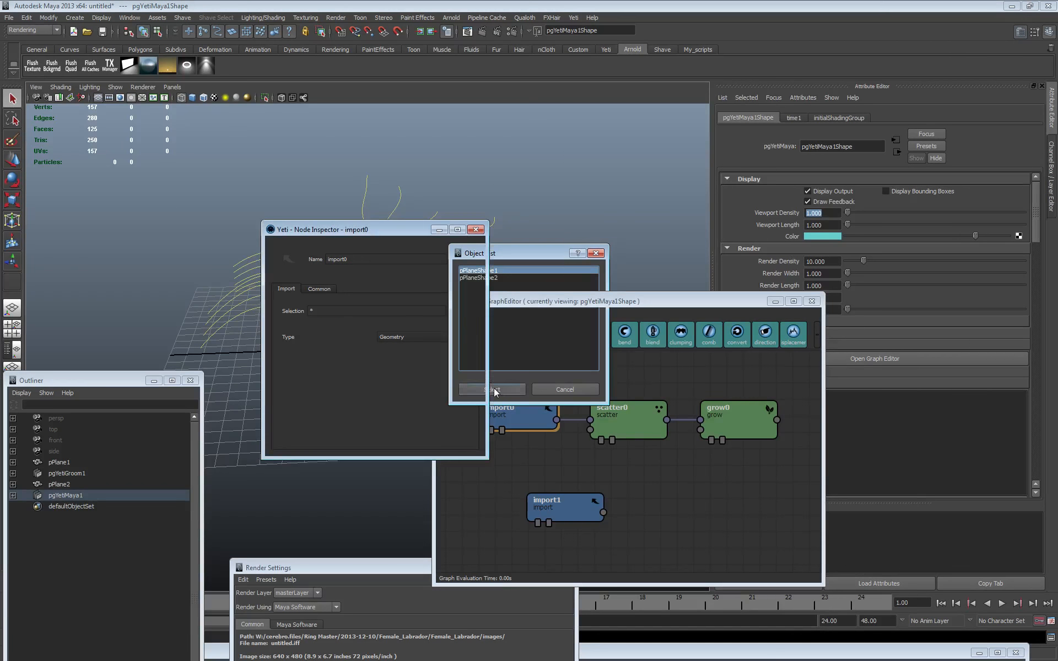
# - Feed the groom import into the second input of grow0 and of a comb node placed after it
pyautogui.moveTo(563, 514); pyautogui.dragTo(706, 430)
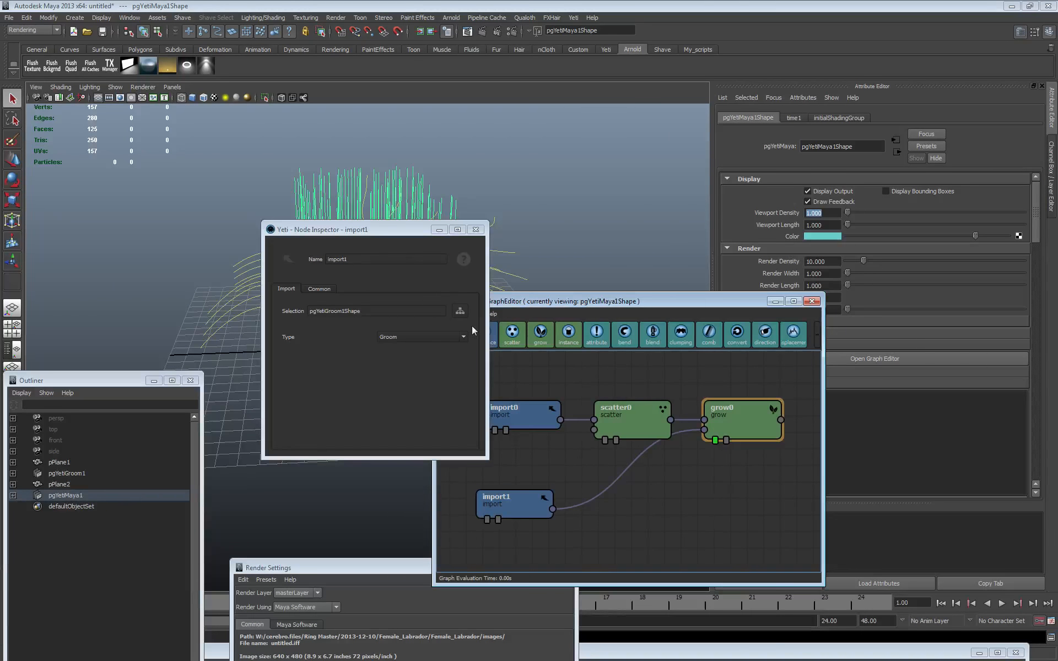
pyautogui.moveTo(391, 238); pyautogui.dragTo(195, 326)
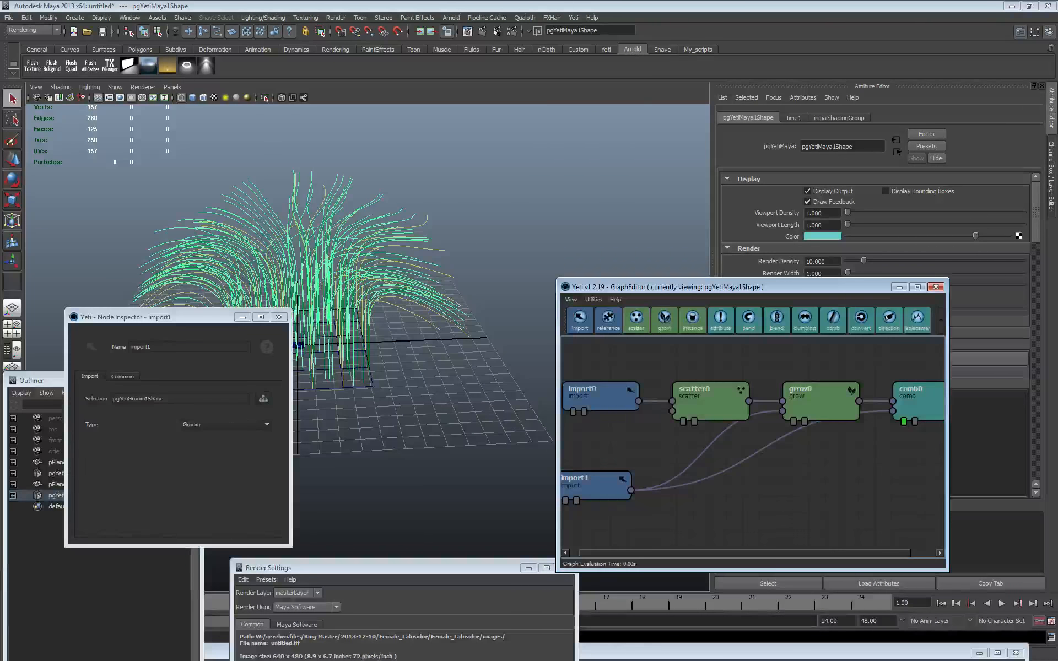
pyautogui.moveTo(557, 280); pyautogui.dragTo(434, 178)
# - Add an instance node fed by the comb node's output
pyautogui.click(570, 219)
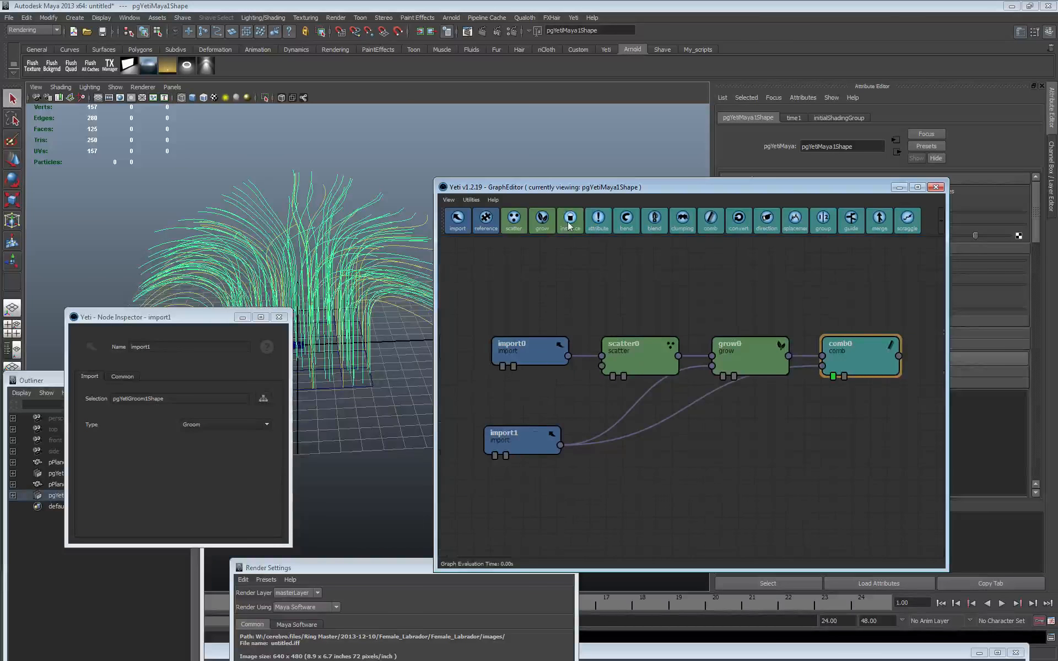
pyautogui.moveTo(510, 441); pyautogui.dragTo(770, 395)
pyautogui.click(571, 503)
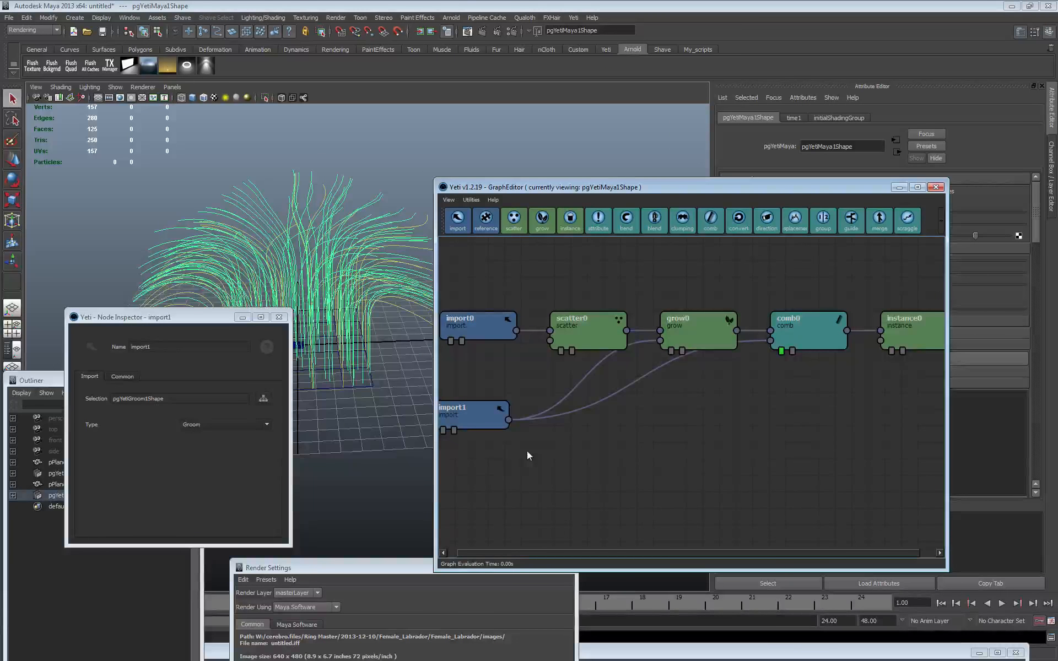
# - Add a third import node and set its selection to pPlaneShape2
pyautogui.click(457, 218)
pyautogui.moveTo(711, 416); pyautogui.dragTo(527, 477)
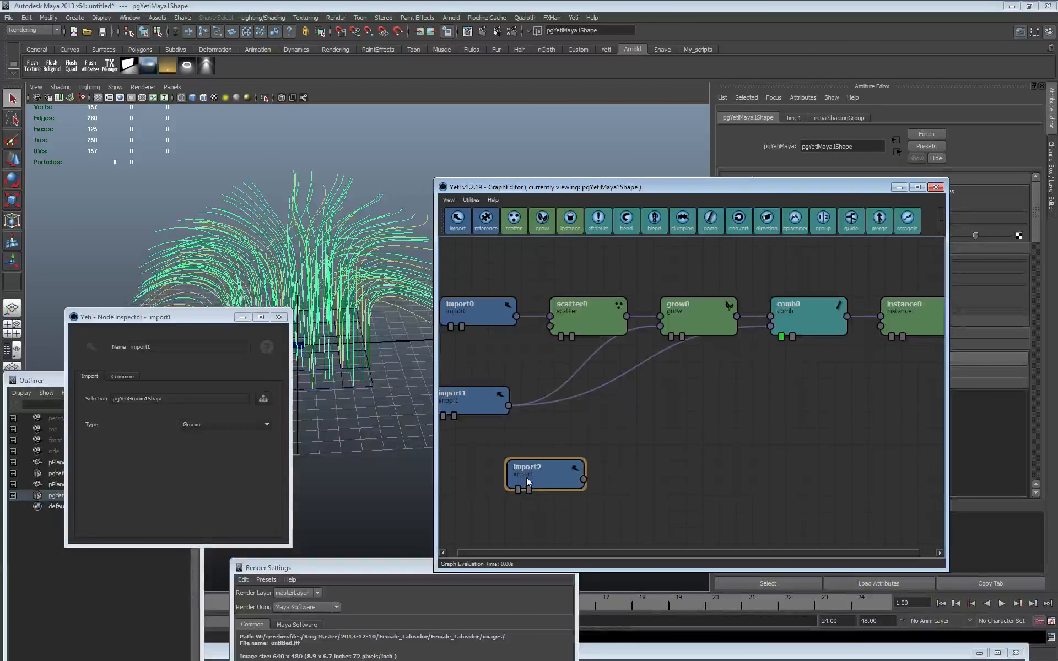
pyautogui.click(263, 398)
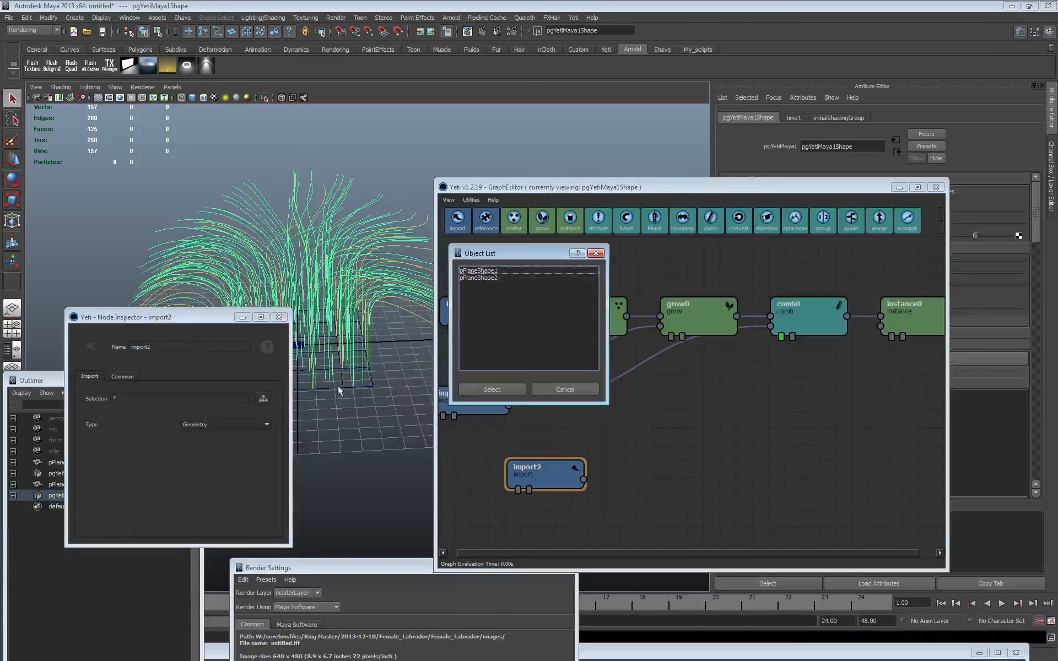
pyautogui.click(481, 278)
pyautogui.click(482, 389)
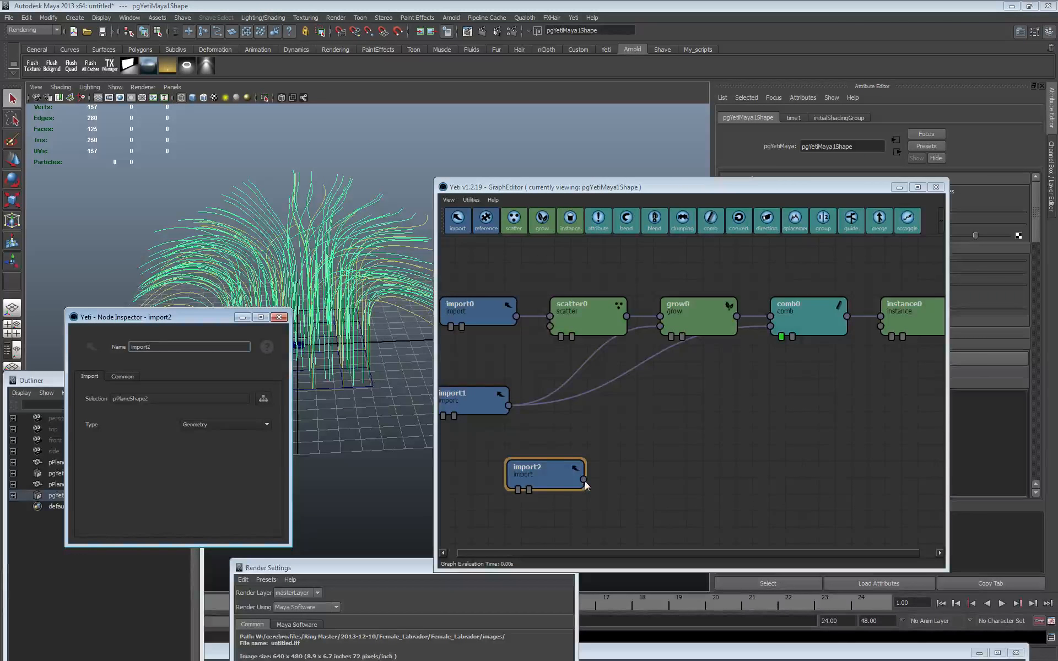
# - Feed the import2 node into the second input of instance0 and display the instance0 node's output
pyautogui.moveTo(583, 479); pyautogui.dragTo(881, 326)
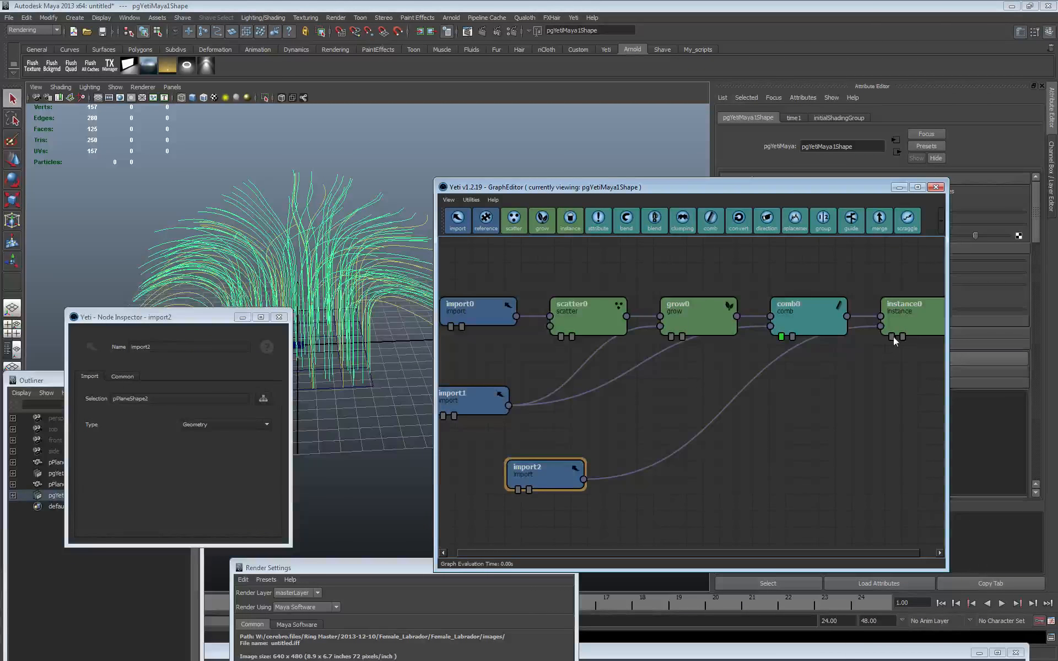
pyautogui.click(892, 337)
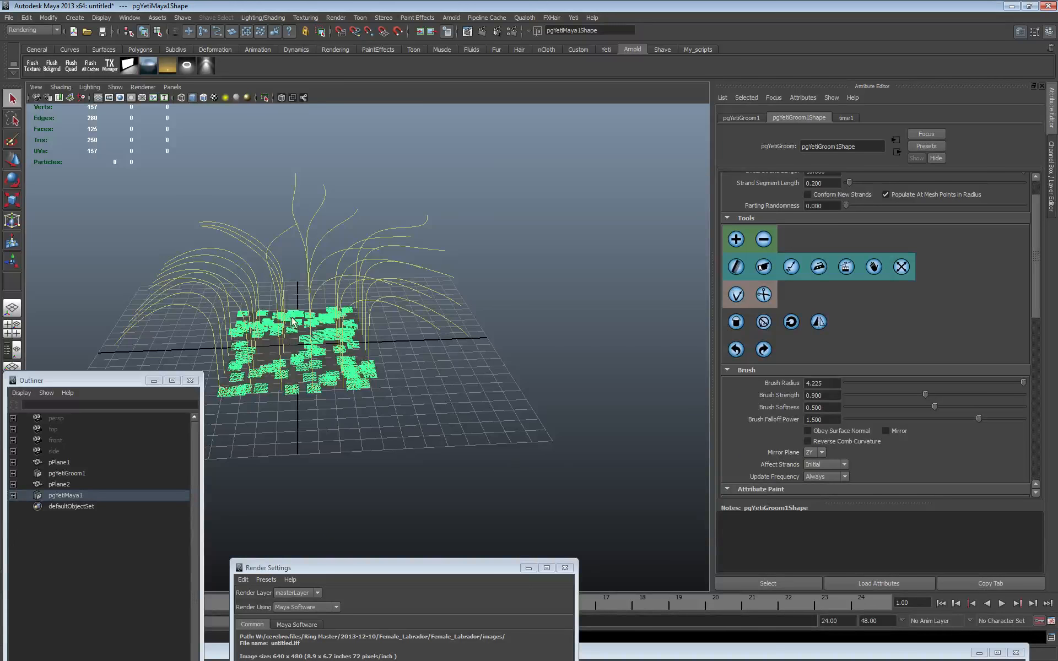
pyautogui.keyDown('alt'); pyautogui.moveTo(397, 346); pyautogui.dragTo(427, 309); pyautogui.keyUp('alt')
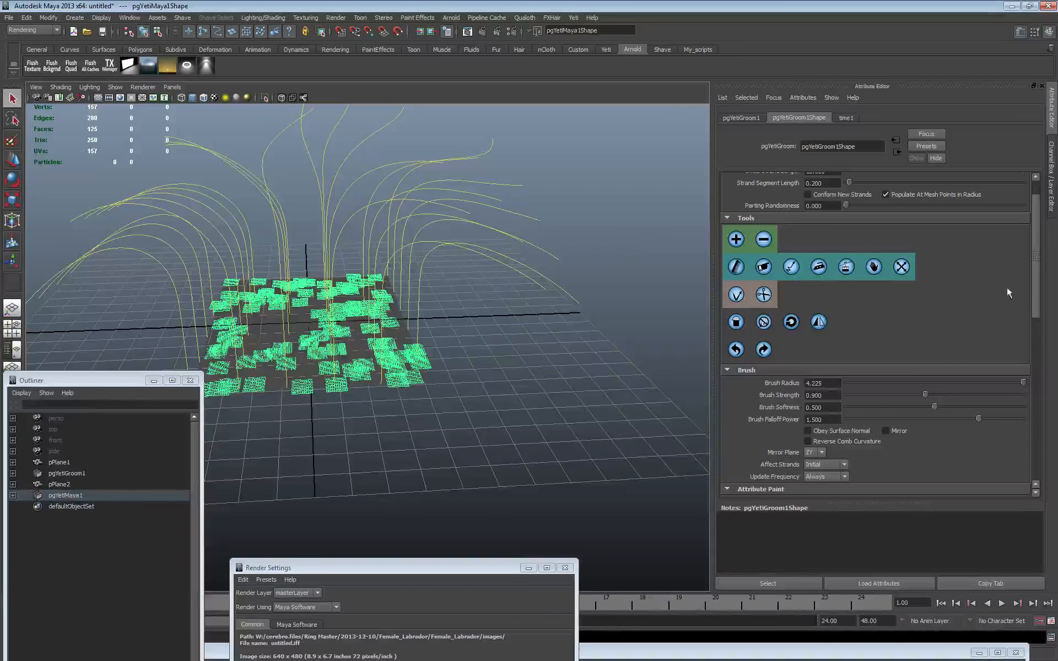
pyautogui.scroll(2, 940, 250)
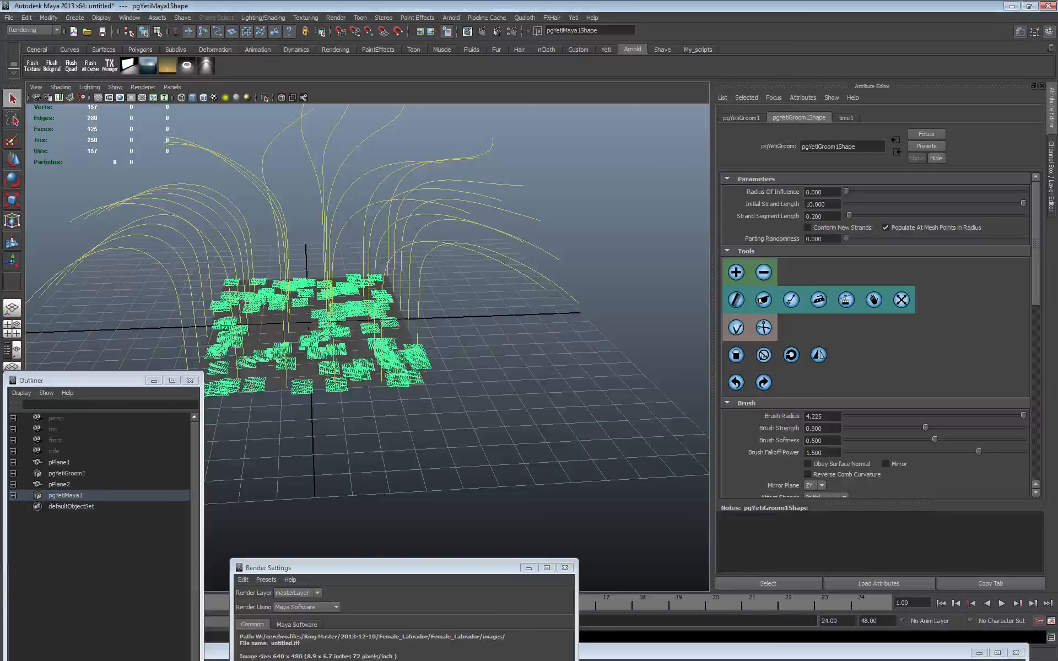
# - Change the instance0 node's Axis Of Alignment so the instanced planes stand upright on the ground plane
pyautogui.hotkey('alt', 'Tab')
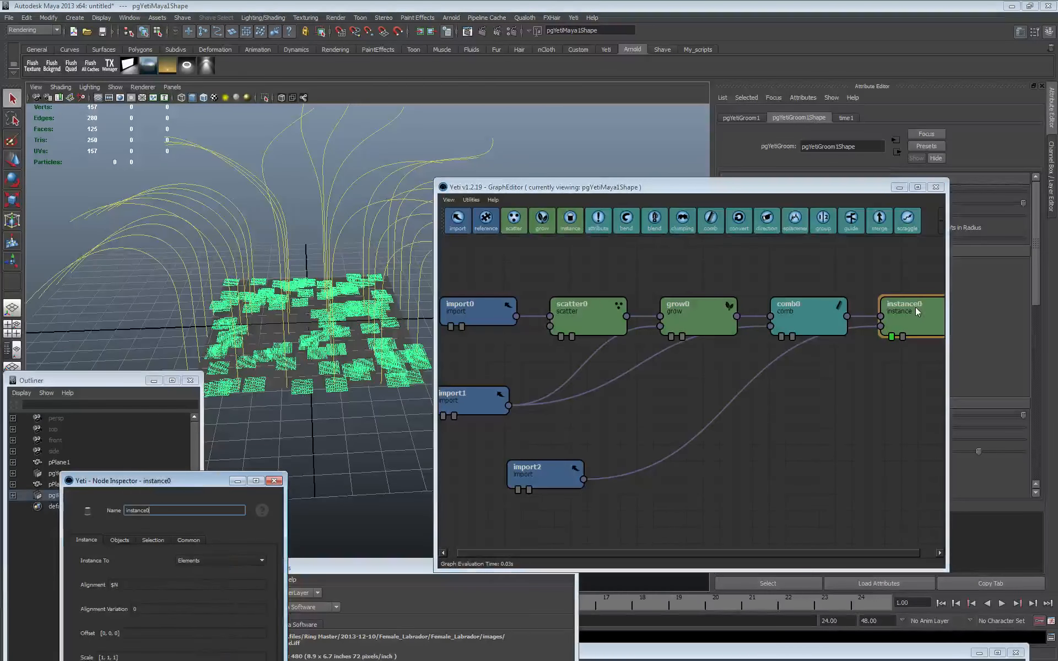
pyautogui.moveTo(187, 484); pyautogui.dragTo(146, 188)
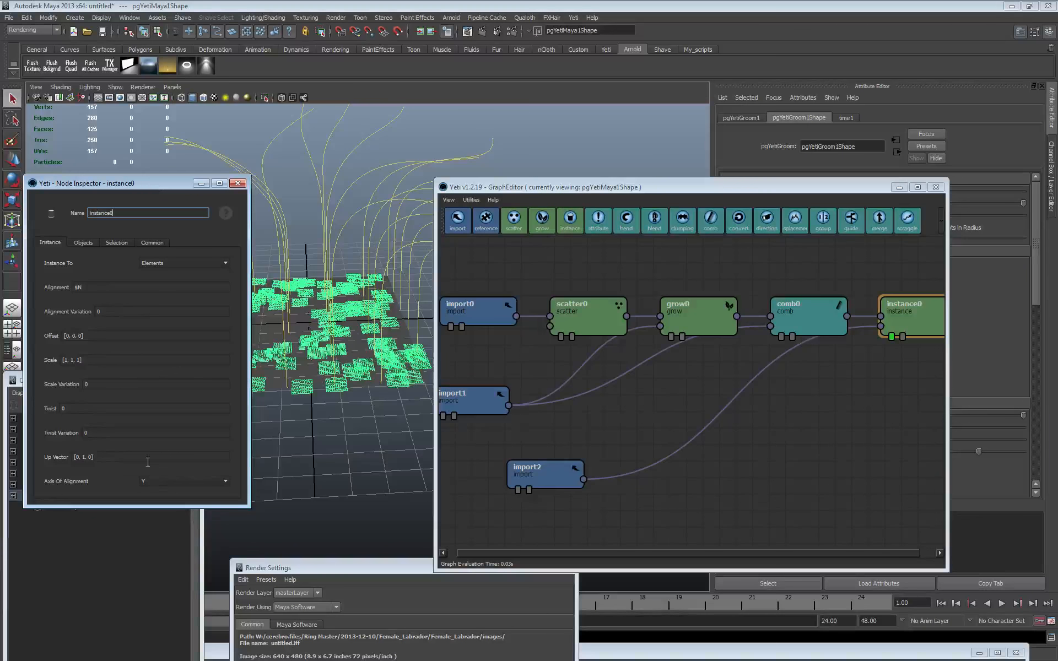
pyautogui.click(157, 482)
pyautogui.click(157, 493)
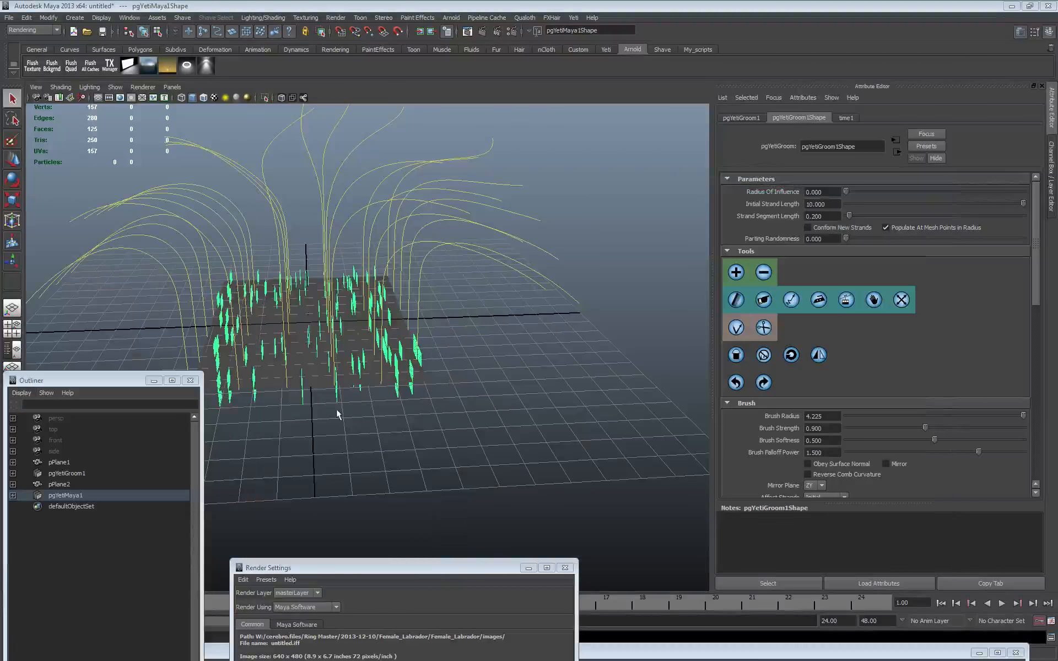
pyautogui.keyDown('alt'); pyautogui.moveTo(370, 413); pyautogui.dragTo(337, 400); pyautogui.keyUp('alt')
pyautogui.moveTo(321, 398)
pyautogui.keyDown('alt'); pyautogui.mouseDown()
pyautogui.moveTo(355, 402)
pyautogui.moveTo(333, 402)
pyautogui.mouseUp(); pyautogui.keyUp('alt')
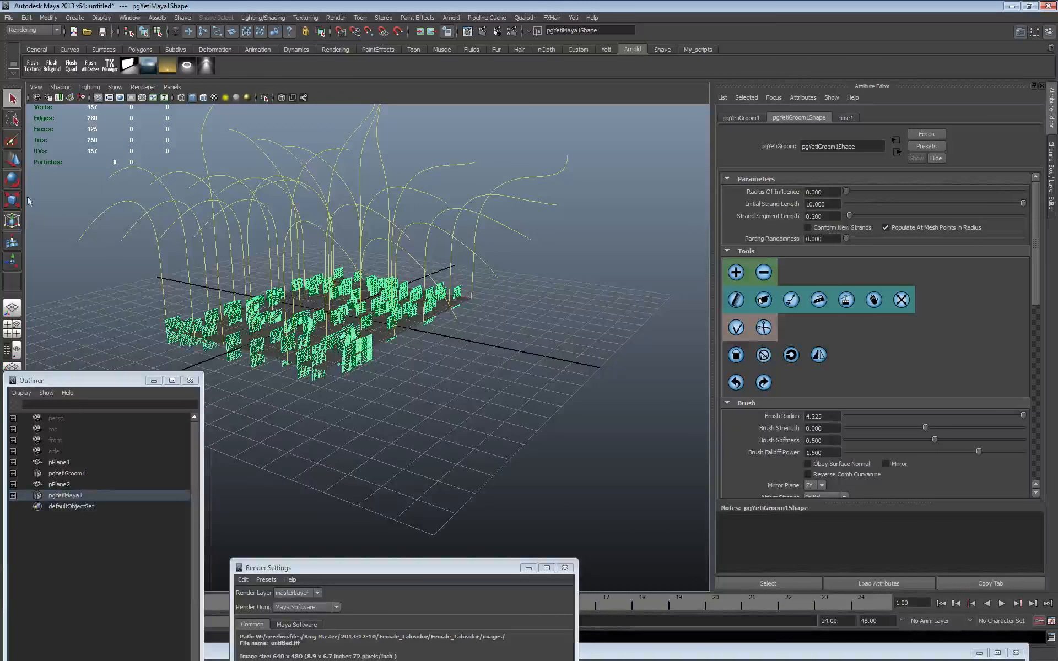
# - Select pPlane2 and scale it up along its X axis to make the instanced planes much longer
pyautogui.click(60, 484)
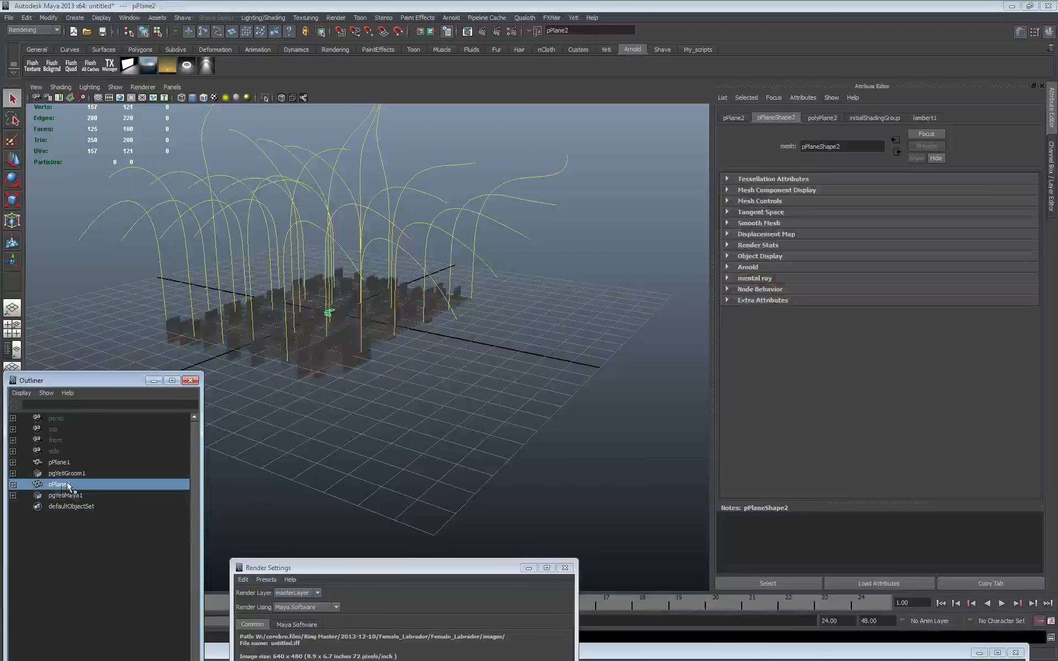
pyautogui.keyDown('alt'); pyautogui.moveTo(318, 301); pyautogui.dragTo(348, 232); pyautogui.keyUp('alt')
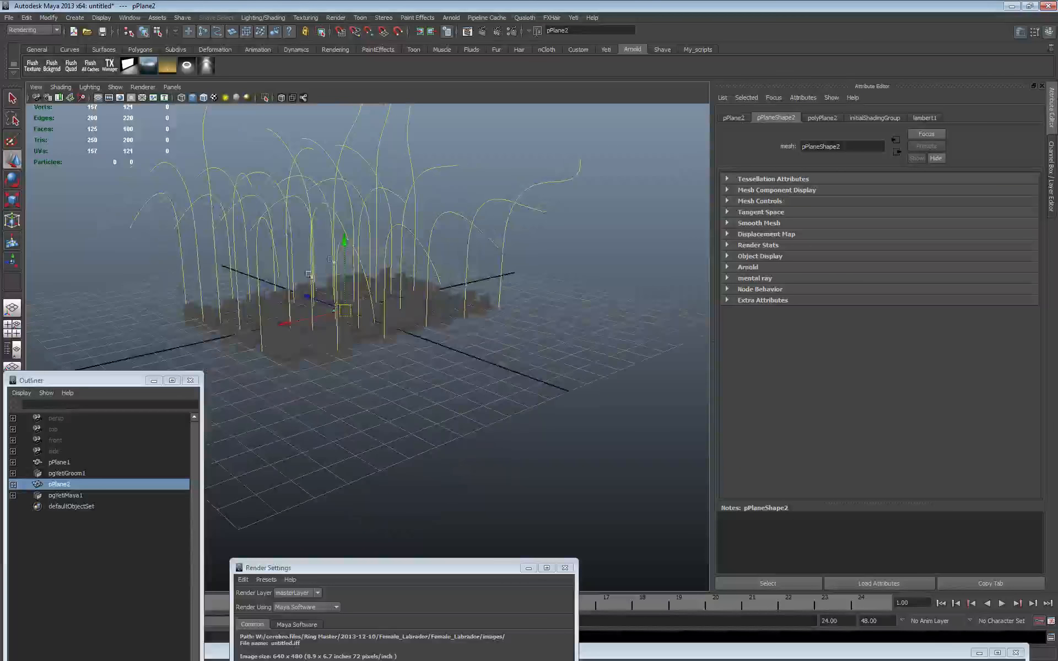
pyautogui.click(349, 232)
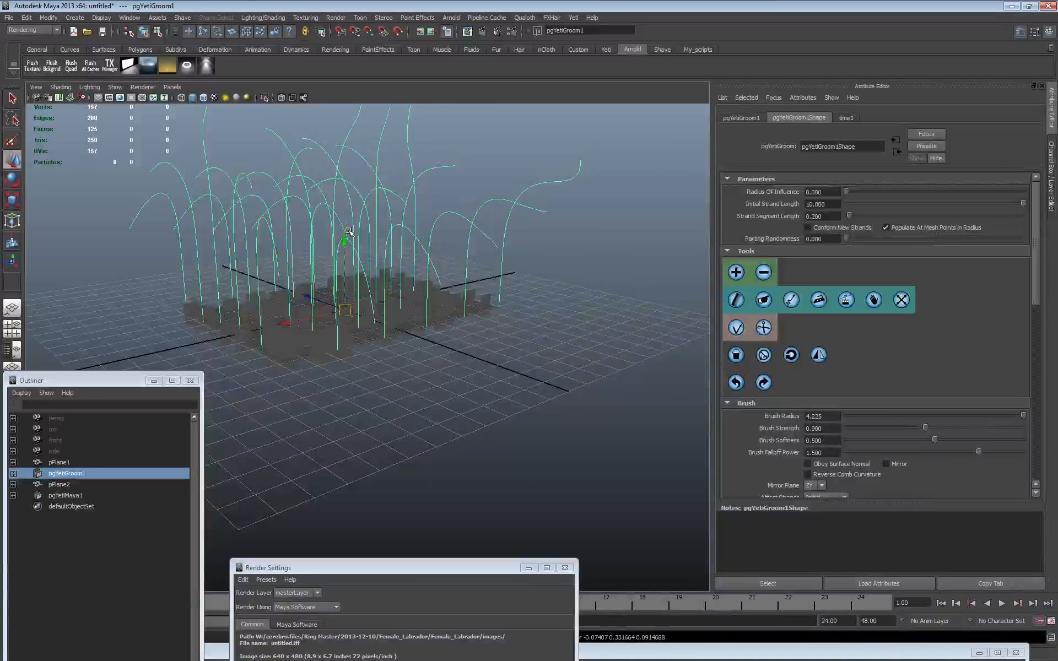
pyautogui.click(64, 494)
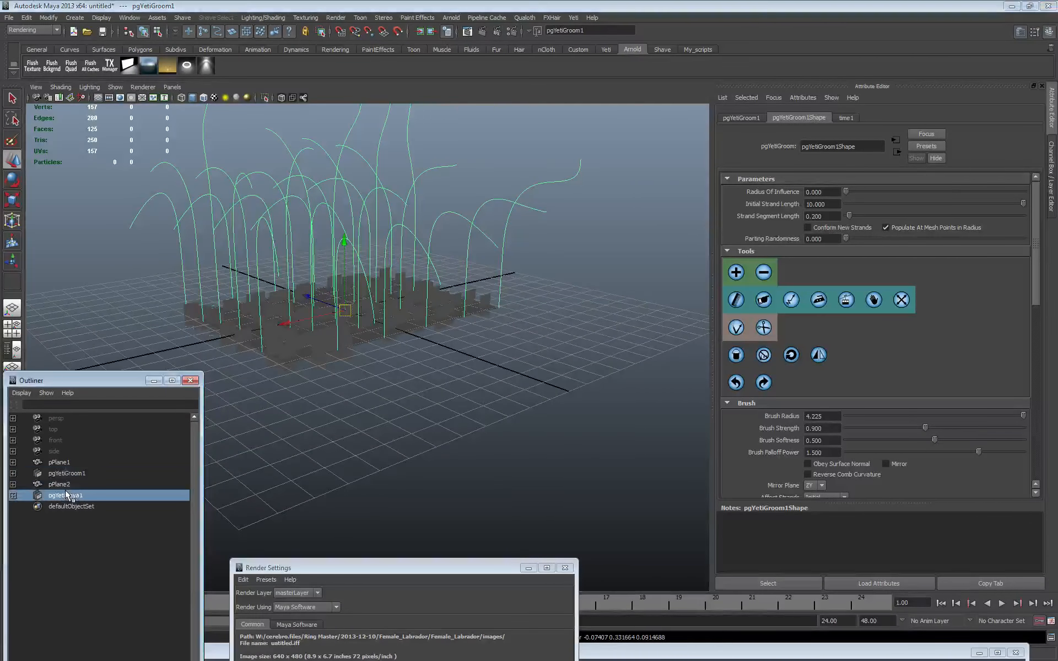
pyautogui.click(58, 484)
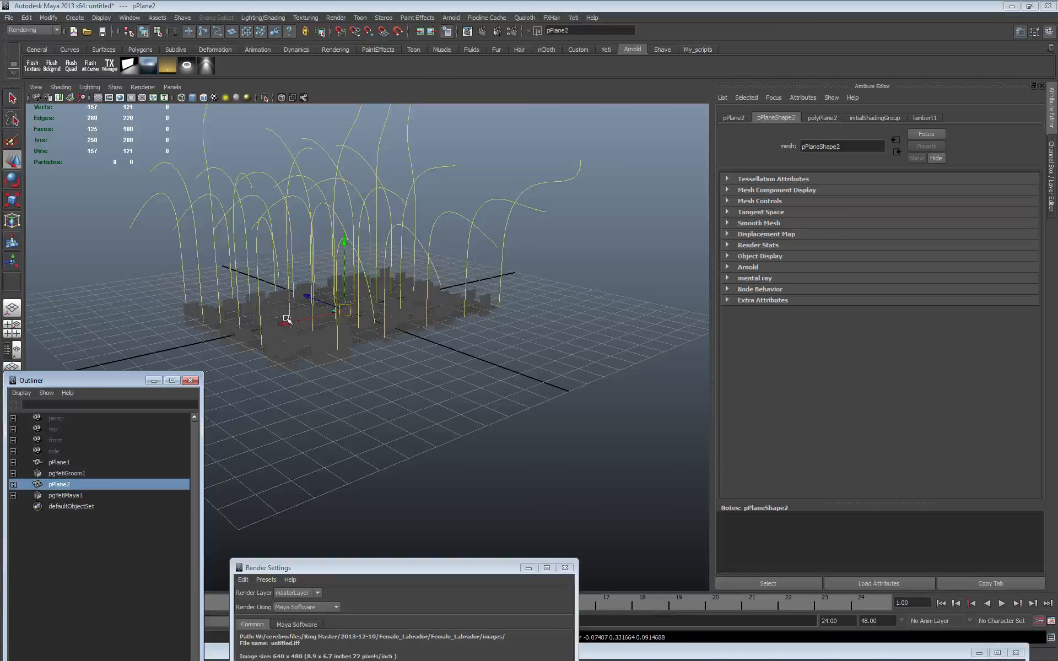
pyautogui.moveTo(283, 323); pyautogui.dragTo(276, 328)
pyautogui.click(12, 200)
pyautogui.moveTo(248, 333); pyautogui.dragTo(157, 353)
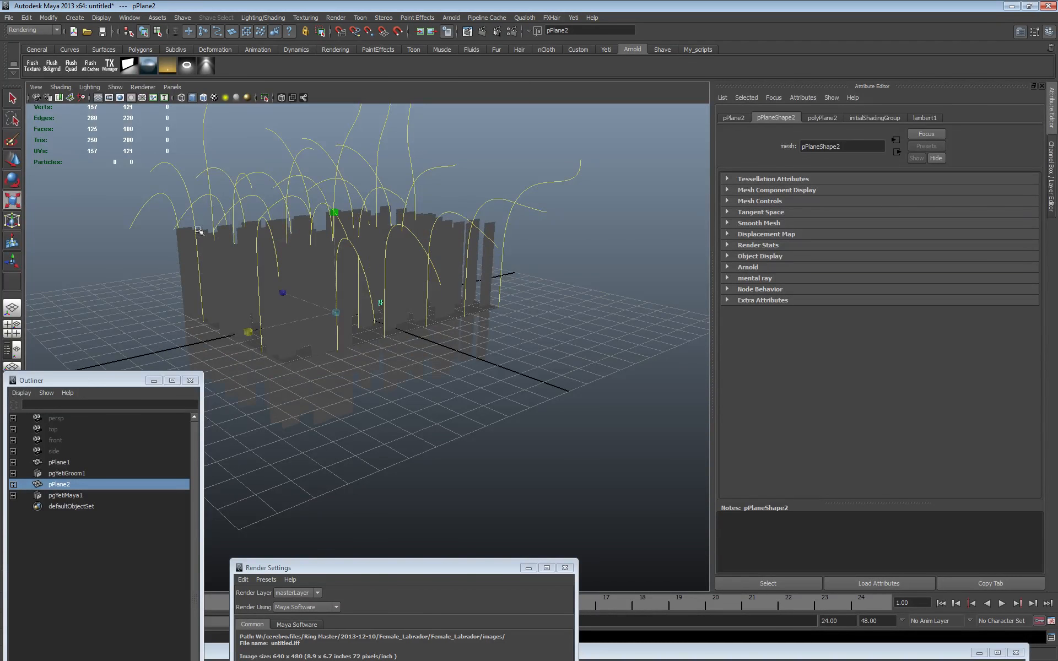
# - Move pPlane2 along X so the instanced planes start at the roots of the strands
pyautogui.click(14, 162)
pyautogui.moveTo(271, 328); pyautogui.dragTo(212, 340)
pyautogui.keyDown('alt'); pyautogui.moveTo(526, 339); pyautogui.dragTo(494, 359); pyautogui.keyUp('alt')
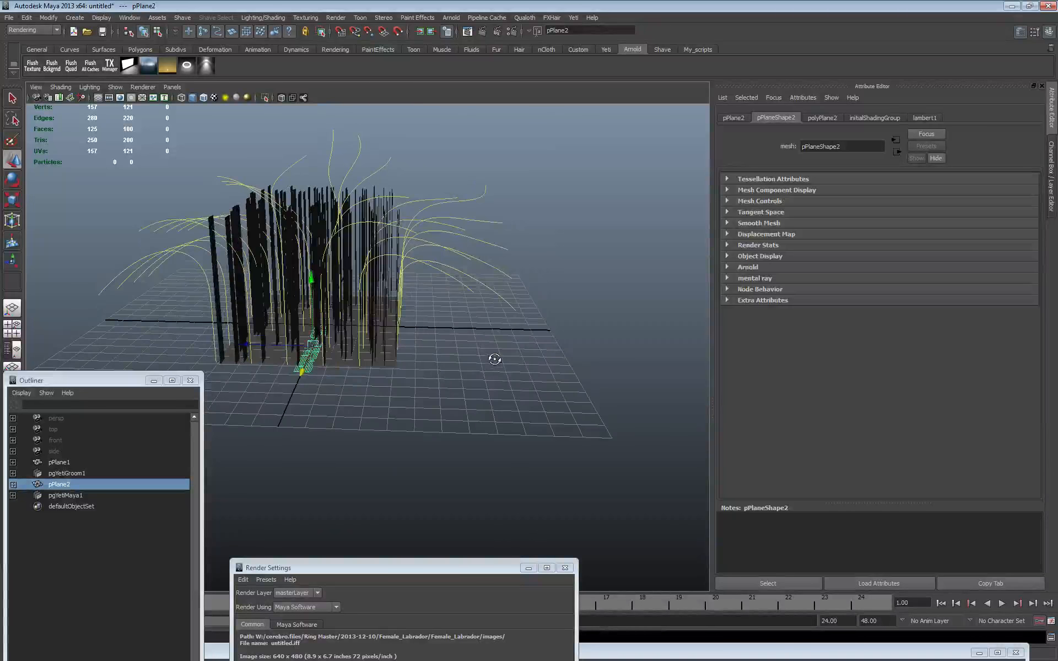
# - Reopen the graph of pgYetiMaya1 and enable Deform on the instance0 node
pyautogui.click(68, 496)
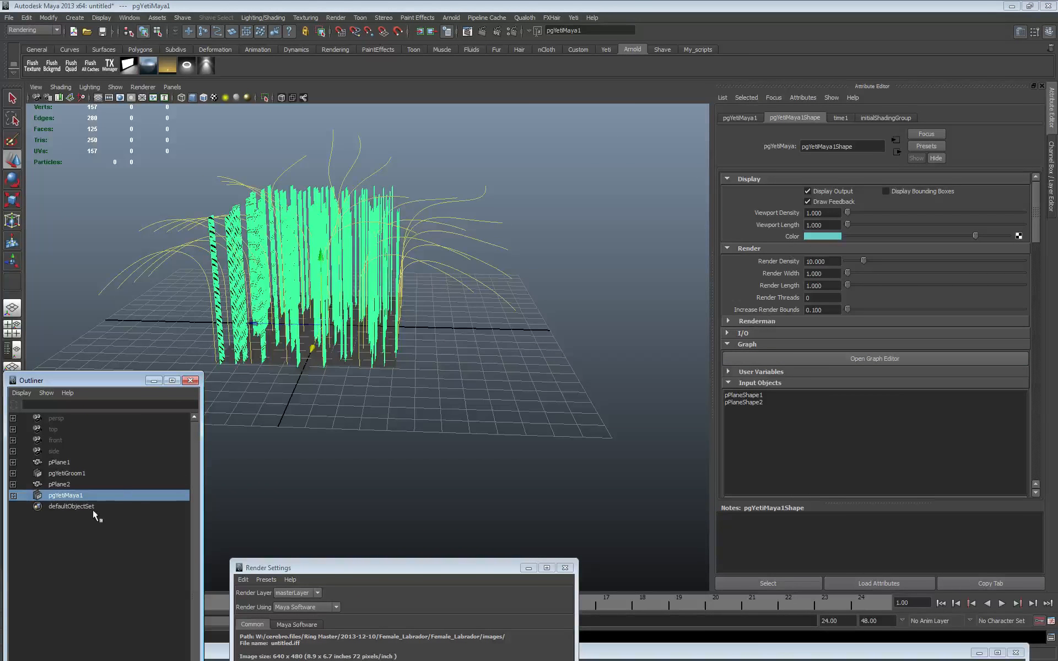
pyautogui.click(875, 358)
pyautogui.click(979, 305)
pyautogui.click(91, 240)
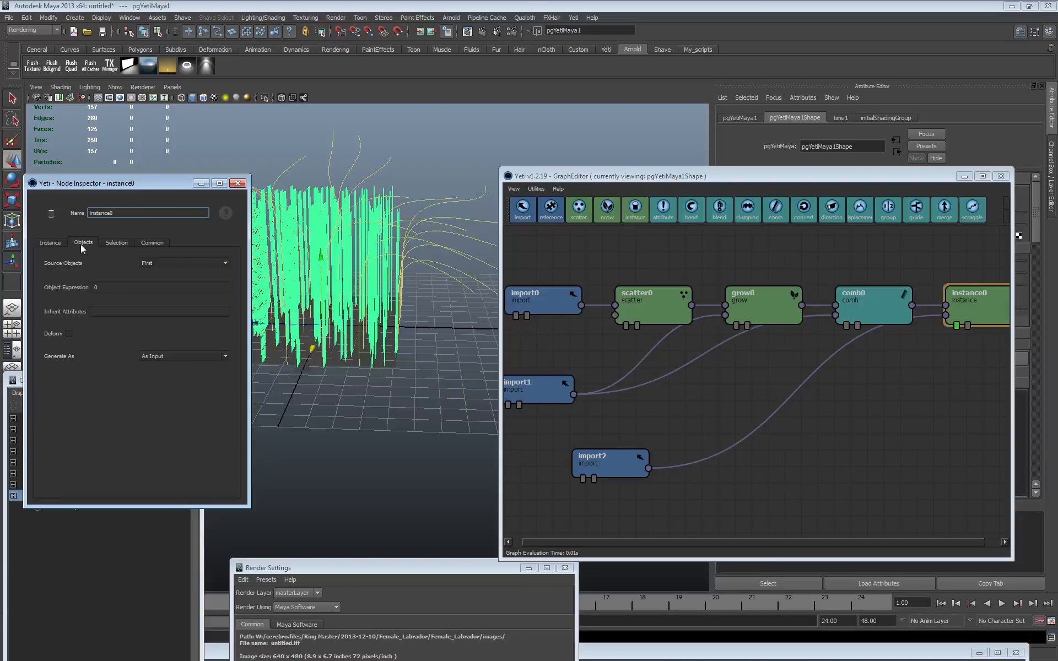
pyautogui.click(68, 333)
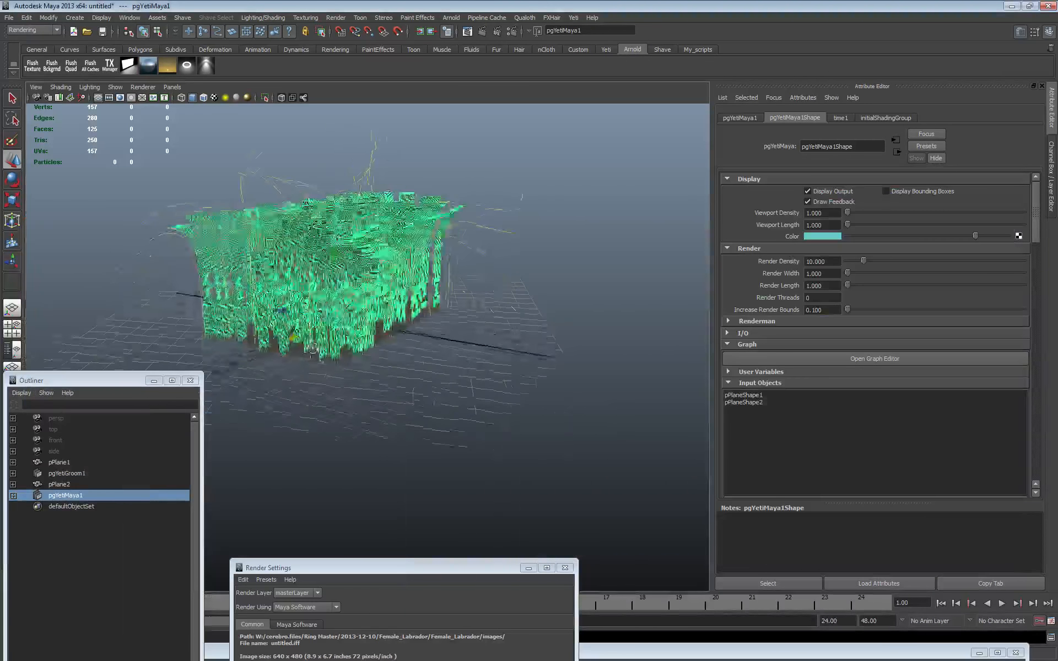
# - Examine from several angles and up close how the instanced planes deform along the groomed strands
pyautogui.keyDown('alt'); pyautogui.moveTo(312, 349); pyautogui.dragTo(394, 343); pyautogui.keyUp('alt')
pyautogui.keyDown('alt'); pyautogui.moveTo(394, 342); pyautogui.dragTo(428, 334, button='right'); pyautogui.keyUp('alt')
pyautogui.keyDown('alt'); pyautogui.moveTo(427, 335); pyautogui.dragTo(469, 275); pyautogui.keyUp('alt')
pyautogui.keyDown('alt'); pyautogui.moveTo(468, 281); pyautogui.dragTo(642, 353, button='right'); pyautogui.keyUp('alt')
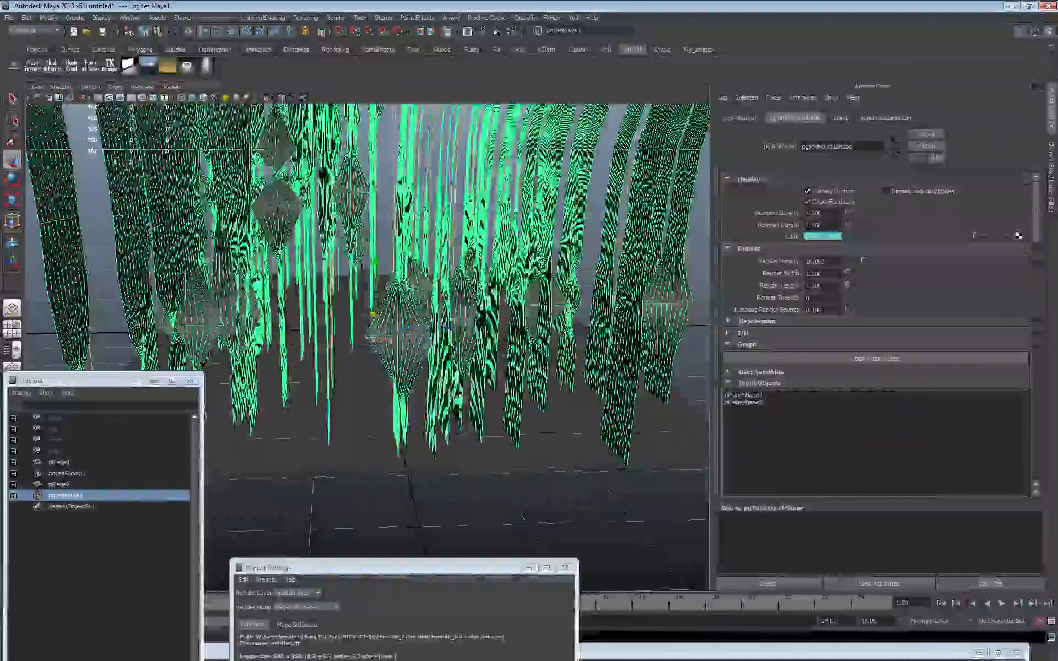
pyautogui.keyDown('alt'); pyautogui.moveTo(386, 361); pyautogui.dragTo(196, 279); pyautogui.keyUp('alt')
pyautogui.keyDown('alt'); pyautogui.moveTo(195, 279); pyautogui.dragTo(285, 311, button='right'); pyautogui.keyUp('alt')
pyautogui.keyDown('alt'); pyautogui.moveTo(285, 311); pyautogui.dragTo(433, 384); pyautogui.keyUp('alt')
pyautogui.keyDown('alt'); pyautogui.moveTo(431, 384); pyautogui.dragTo(322, 359, button='right'); pyautogui.keyUp('alt')
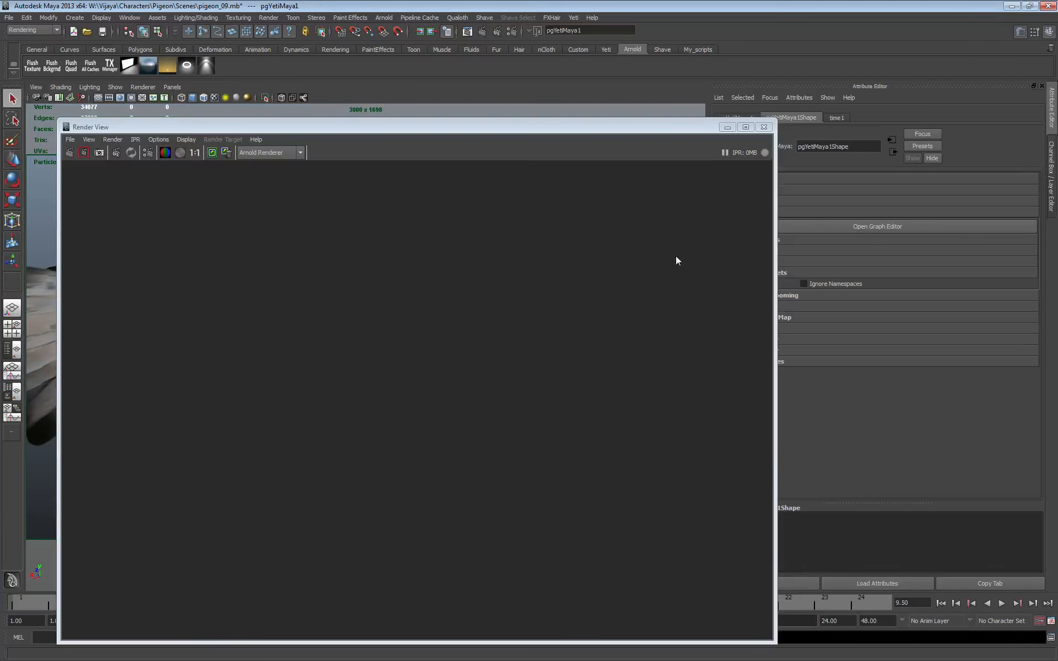
# - Clear the view of the pigeon_09 scene and examine the instanced feathers on the wings from several angles, ending with nothing selected
pyautogui.click(728, 128)
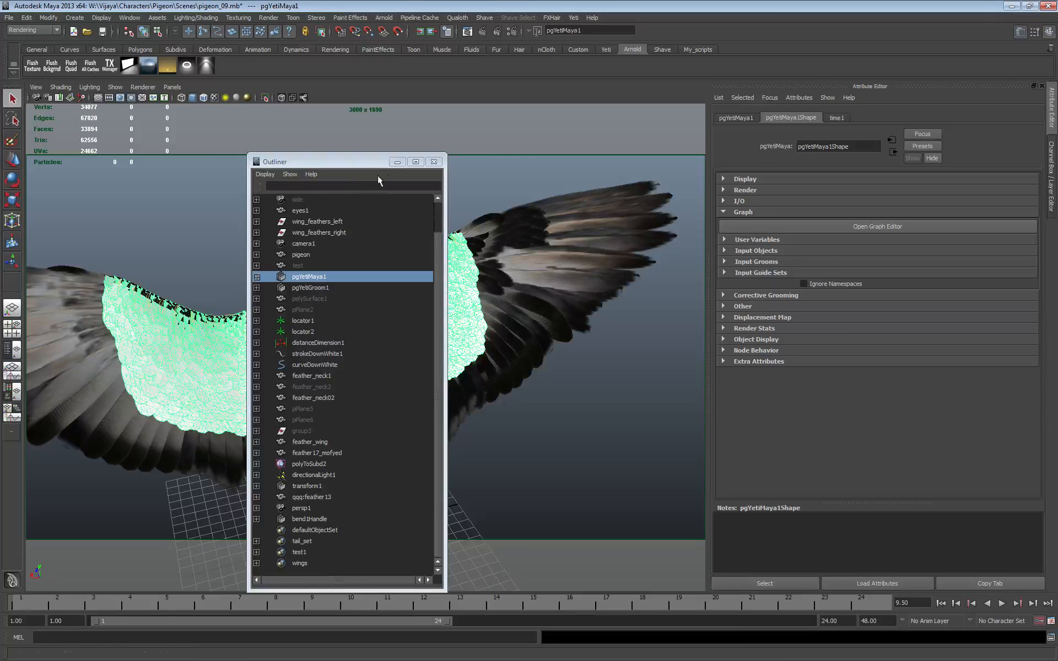
pyautogui.click(397, 158)
pyautogui.keyDown('alt'); pyautogui.moveTo(296, 305); pyautogui.dragTo(569, 315, button='right'); pyautogui.keyUp('alt')
pyautogui.keyDown('alt'); pyautogui.moveTo(569, 314); pyautogui.dragTo(382, 456, button='middle'); pyautogui.keyUp('alt')
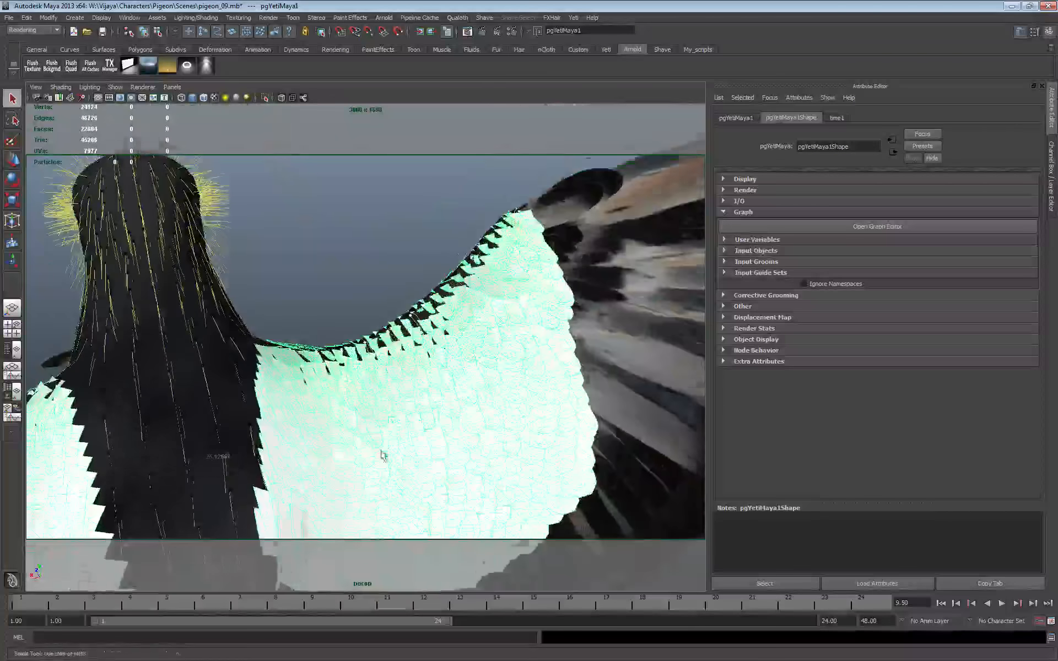
pyautogui.keyDown('alt'); pyautogui.moveTo(382, 456); pyautogui.dragTo(453, 416); pyautogui.keyUp('alt')
pyautogui.keyDown('alt'); pyautogui.moveTo(453, 416); pyautogui.dragTo(343, 314, button='middle'); pyautogui.keyUp('alt')
pyautogui.keyDown('alt'); pyautogui.moveTo(343, 314); pyautogui.dragTo(233, 319); pyautogui.keyUp('alt')
pyautogui.keyDown('alt'); pyautogui.moveTo(233, 319); pyautogui.dragTo(353, 330, button='right'); pyautogui.keyUp('alt')
pyautogui.keyDown('alt'); pyautogui.moveTo(353, 331); pyautogui.dragTo(331, 325); pyautogui.keyUp('alt')
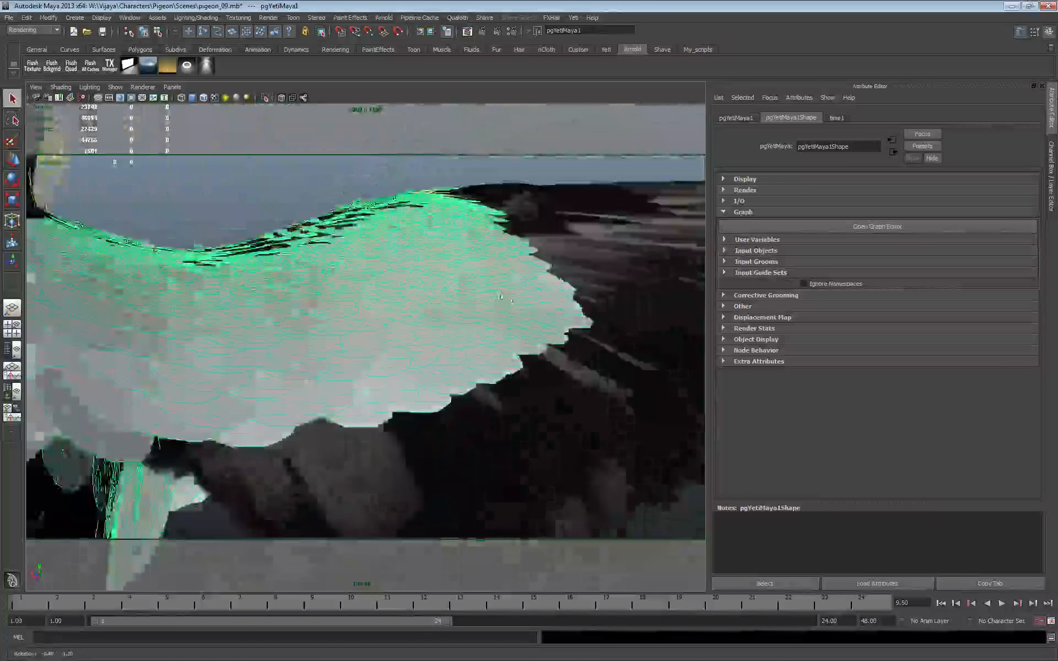
pyautogui.keyDown('alt'); pyautogui.moveTo(331, 325); pyautogui.dragTo(429, 336, button='right'); pyautogui.keyUp('alt')
pyautogui.keyDown('alt'); pyautogui.moveTo(430, 336); pyautogui.dragTo(484, 321); pyautogui.keyUp('alt')
pyautogui.keyDown('alt'); pyautogui.moveTo(485, 322); pyautogui.dragTo(453, 415, button='middle'); pyautogui.keyUp('alt')
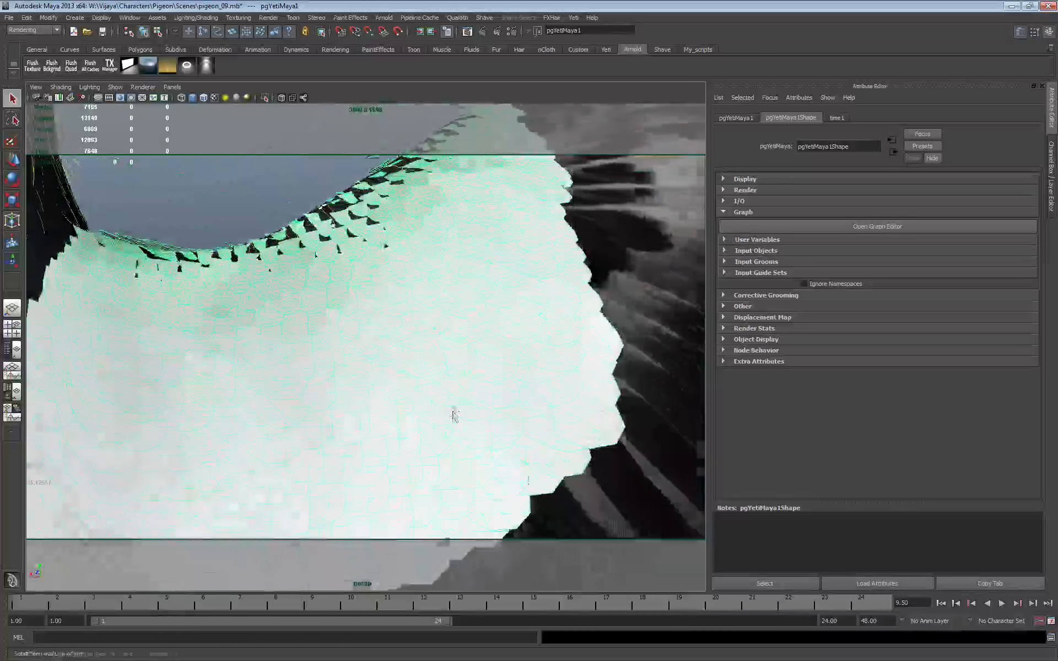
pyautogui.keyDown('alt'); pyautogui.moveTo(454, 416); pyautogui.dragTo(338, 357, button='right'); pyautogui.keyUp('alt')
pyautogui.keyDown('alt'); pyautogui.moveTo(338, 357); pyautogui.dragTo(298, 441, button='middle'); pyautogui.keyUp('alt')
pyautogui.moveTo(298, 440)
pyautogui.keyDown('alt'); pyautogui.mouseDown(button='right')
pyautogui.moveTo(167, 392)
pyautogui.moveTo(297, 428)
pyautogui.mouseUp(button='right'); pyautogui.keyUp('alt')
pyautogui.keyDown('alt'); pyautogui.moveTo(256, 431); pyautogui.dragTo(308, 441); pyautogui.keyUp('alt')
pyautogui.keyDown('alt'); pyautogui.moveTo(309, 441); pyautogui.dragTo(176, 441, button='right'); pyautogui.keyUp('alt')
pyautogui.keyDown('alt'); pyautogui.moveTo(176, 441); pyautogui.dragTo(402, 429); pyautogui.keyUp('alt')
pyautogui.click(561, 413)
pyautogui.keyDown('alt'); pyautogui.moveTo(561, 414); pyautogui.dragTo(358, 414); pyautogui.keyUp('alt')
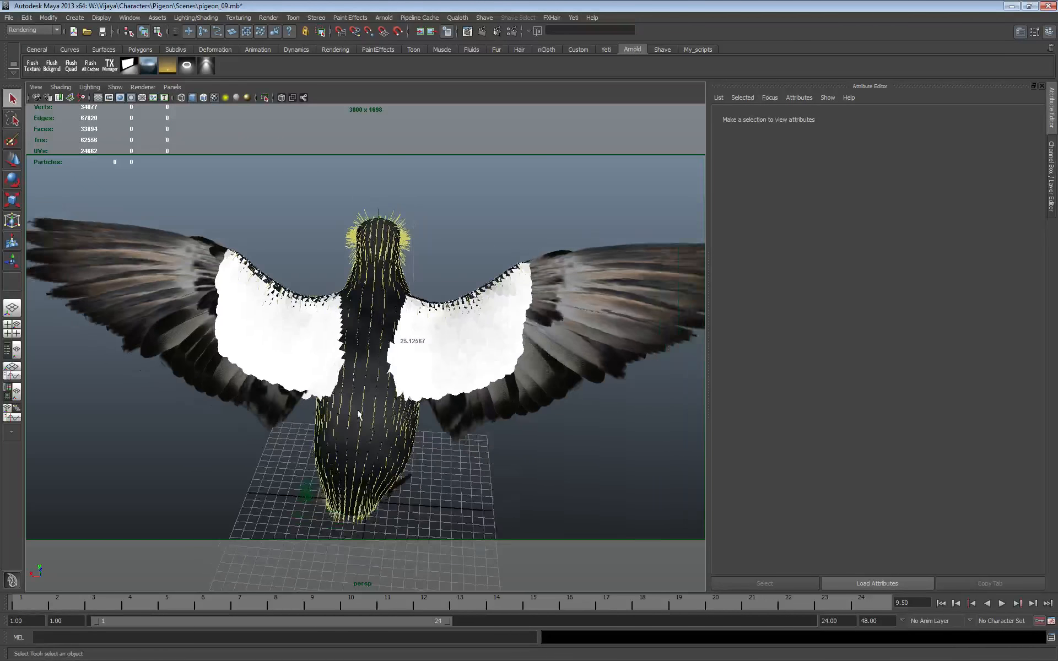